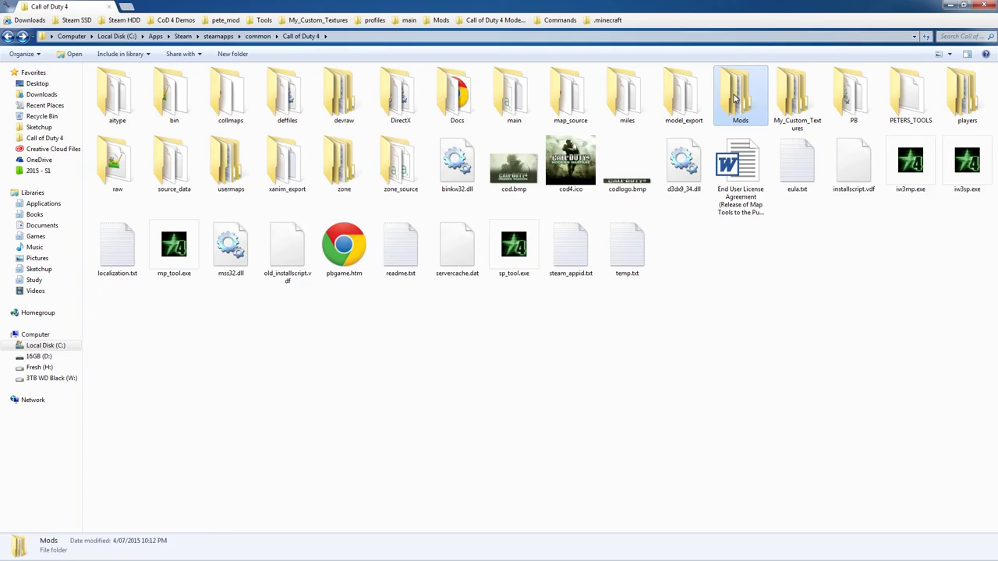
Create a new folder named test inside the Call of Duty 4 Mods folder and open it
double_click(735, 97)
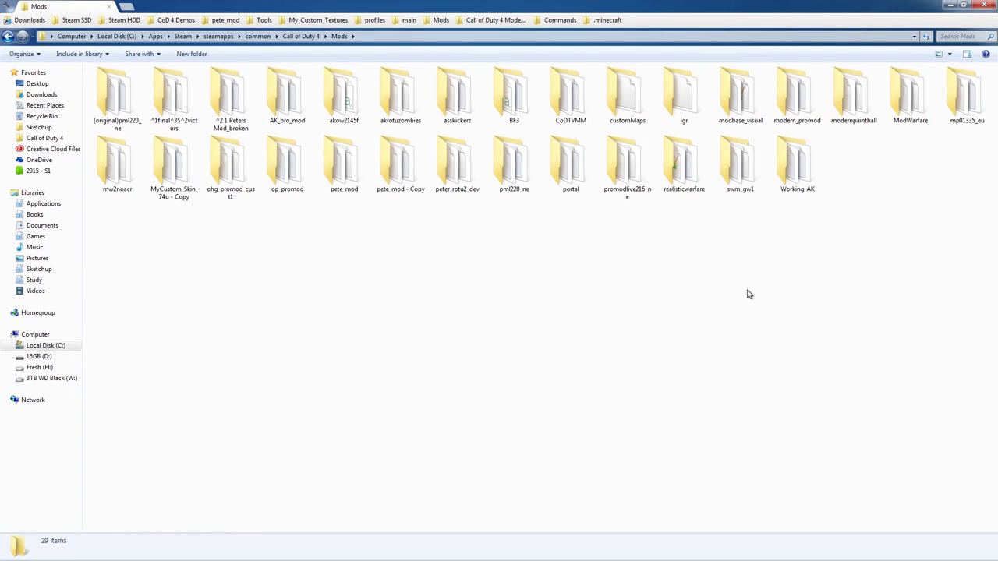
key("ctrl+shift+n")
type("test")
key("Return")
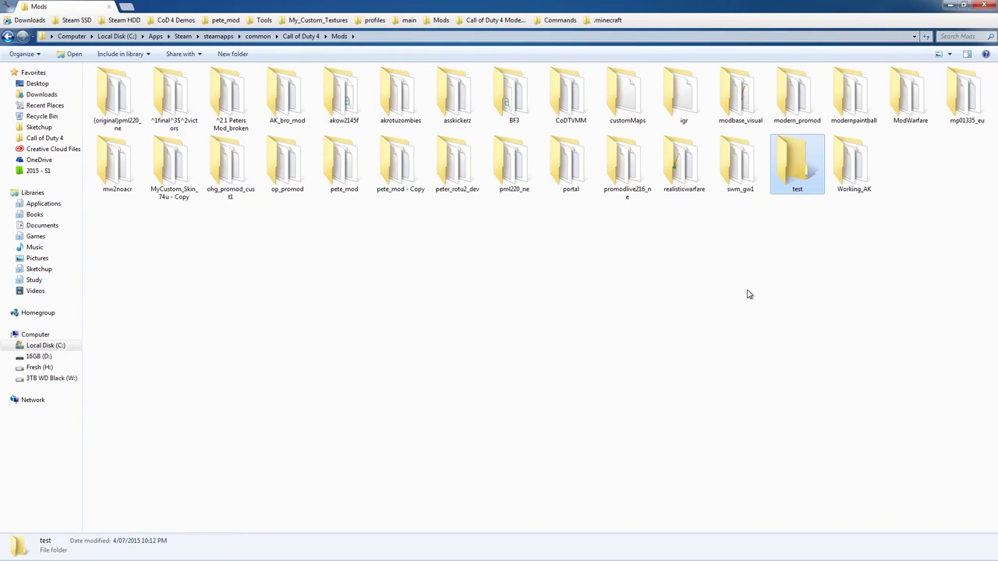
key("Return")
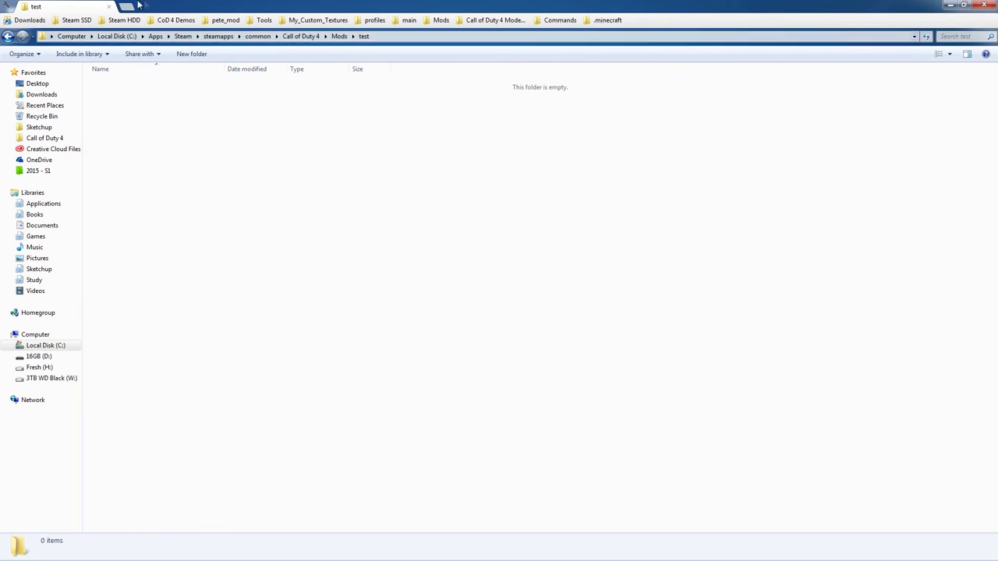
Copy z_m4_red.iwd from the M4A4_Cyrex folder under My_Custom_Textures, Gun Textures, assault, M4 into the test mod folder
key("ctrl+t")
left_click(334, 21)
double_click(174, 157)
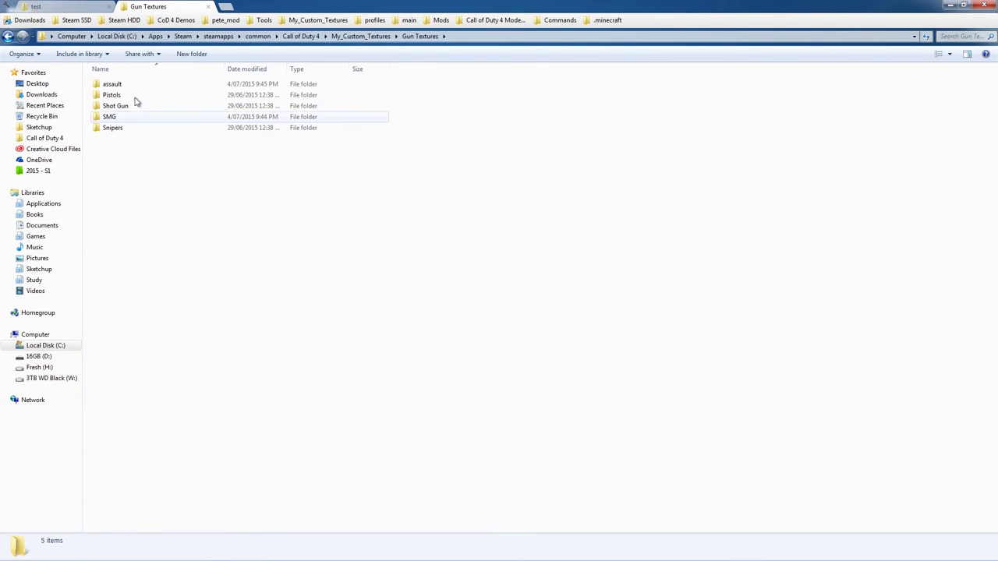
double_click(130, 87)
double_click(141, 93)
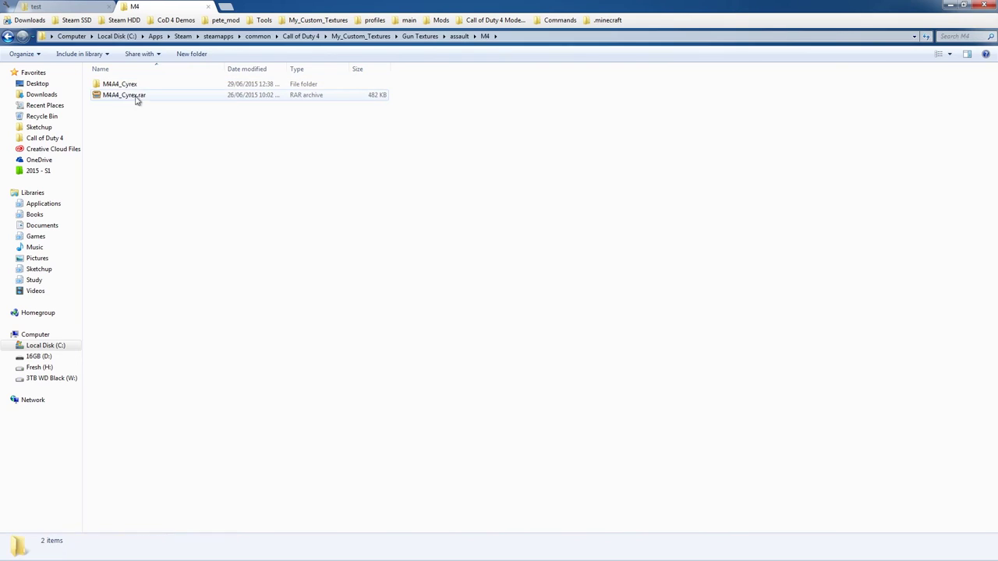
double_click(137, 88)
left_click(160, 96)
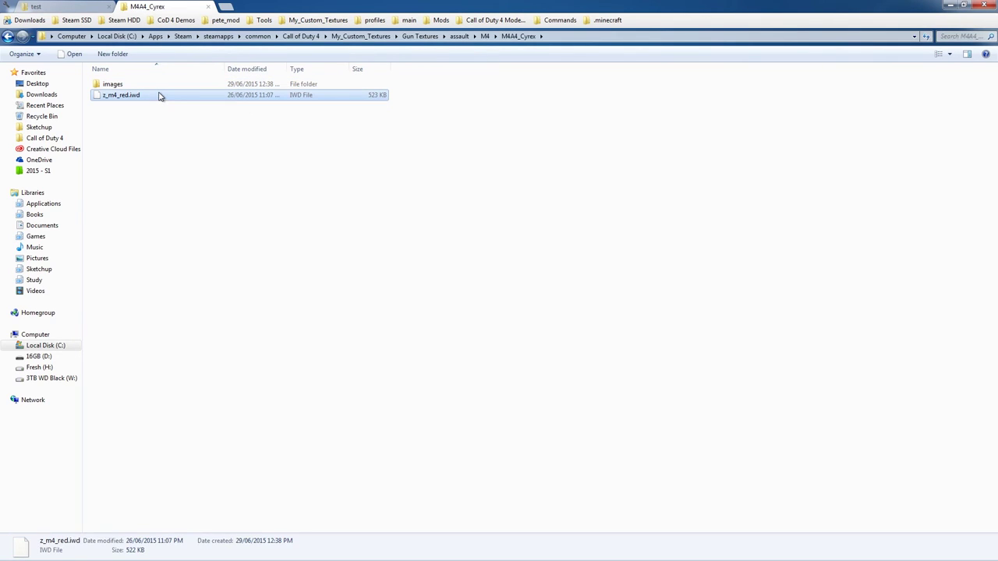
left_click_drag(160, 95, 301, 215)
left_click(257, 132)
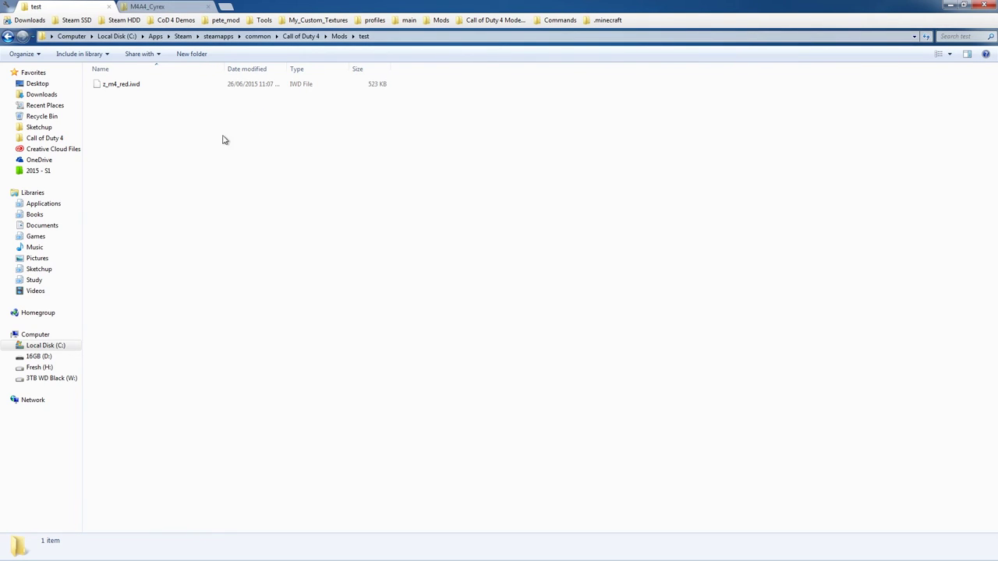
Copy mod.ff and z_modwarfare.iwd from the ModWarfare folder in Mods into the test folder
key("BackSpace")
key("m")
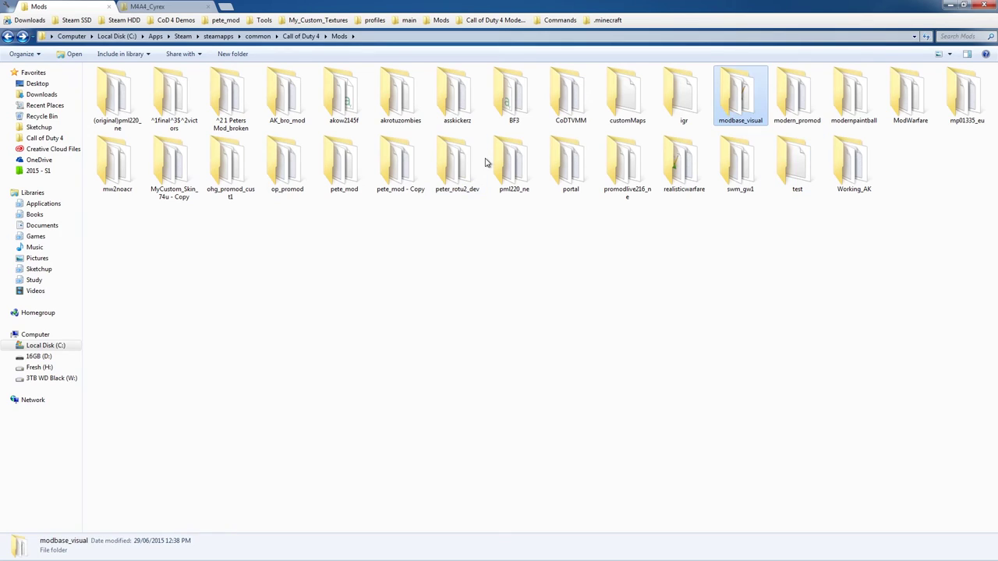
double_click(817, 113)
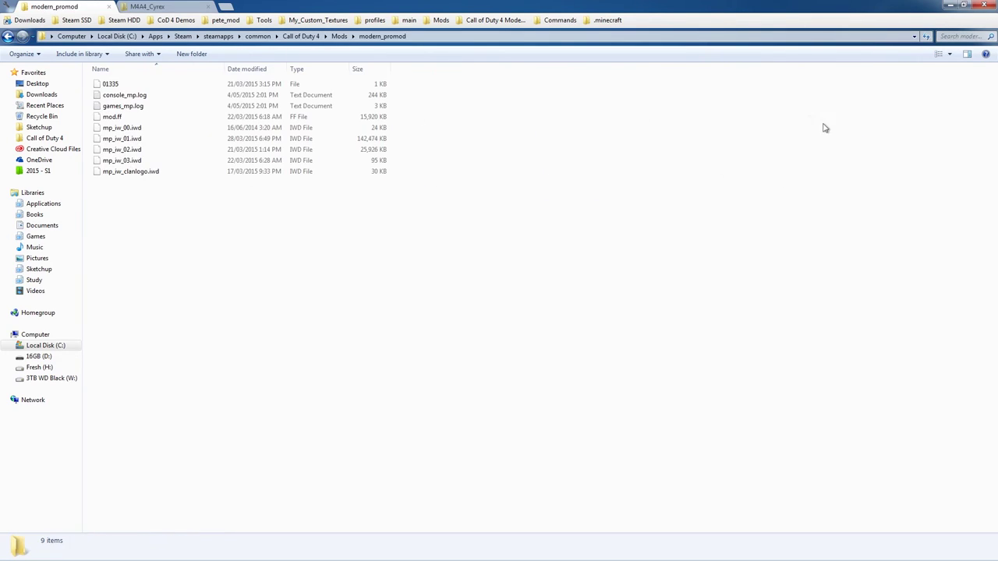
key("BackSpace")
double_click(911, 104)
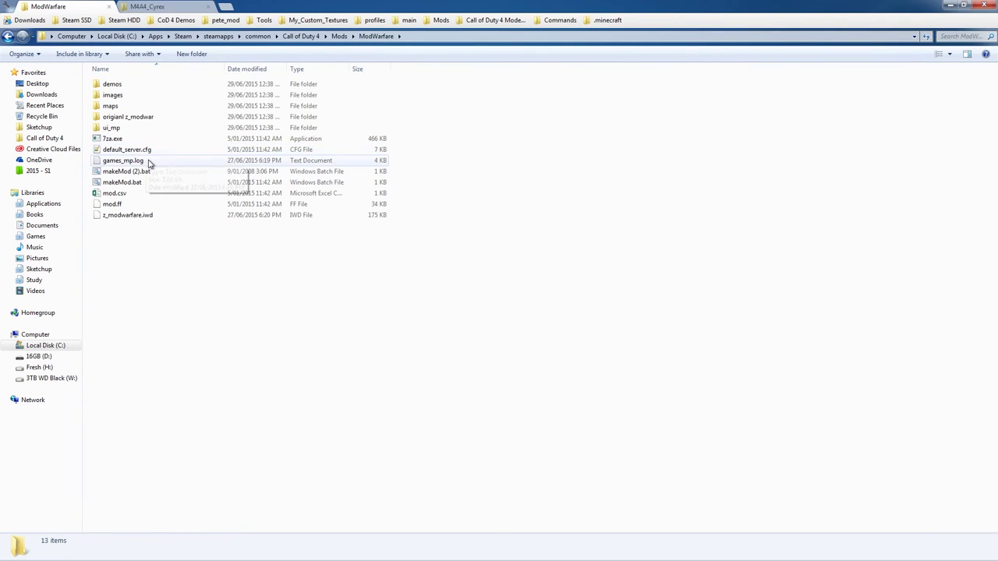
left_click(133, 205)
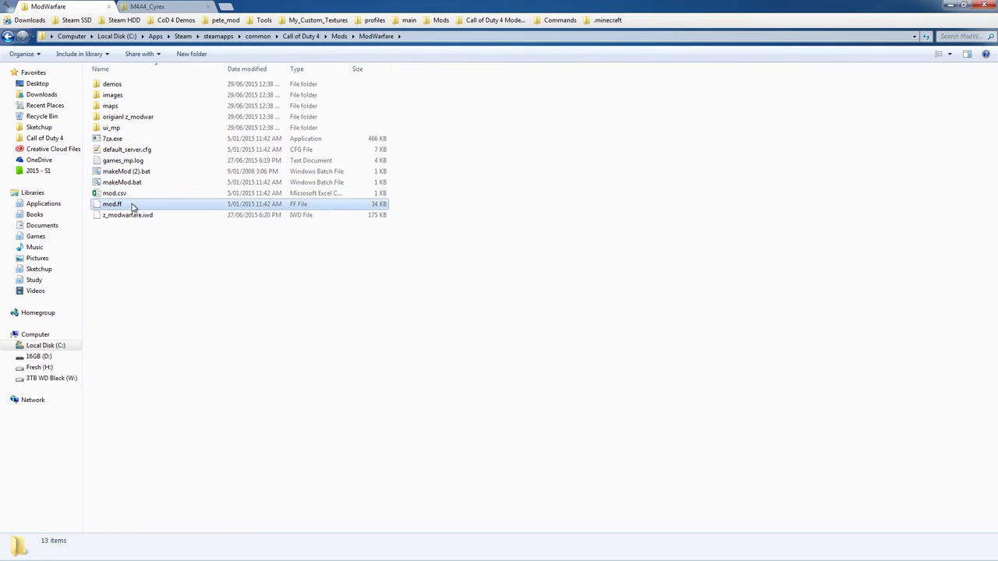
left_click(152, 214, "shift")
key("BackSpace")
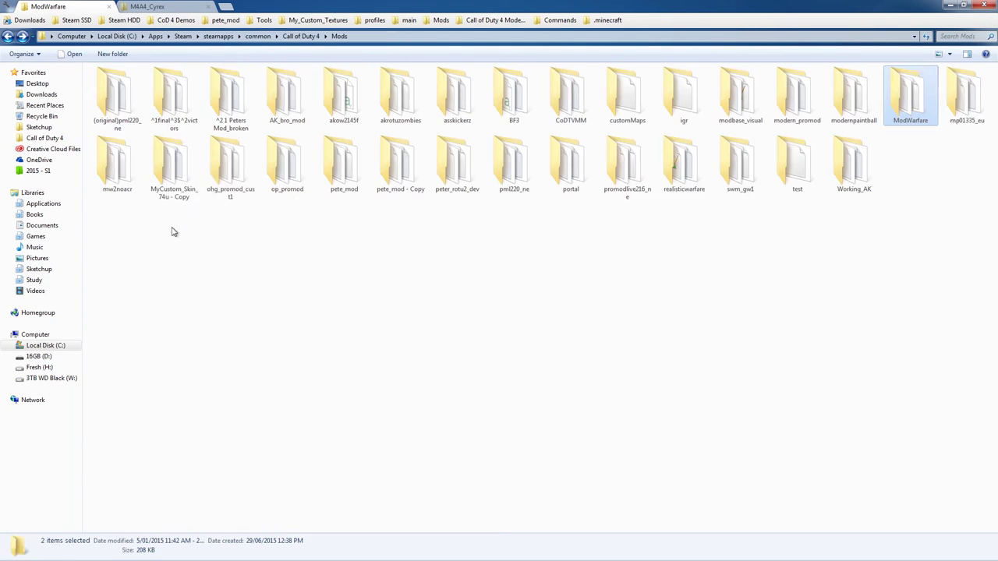
double_click(814, 178)
key("ctrl+v")
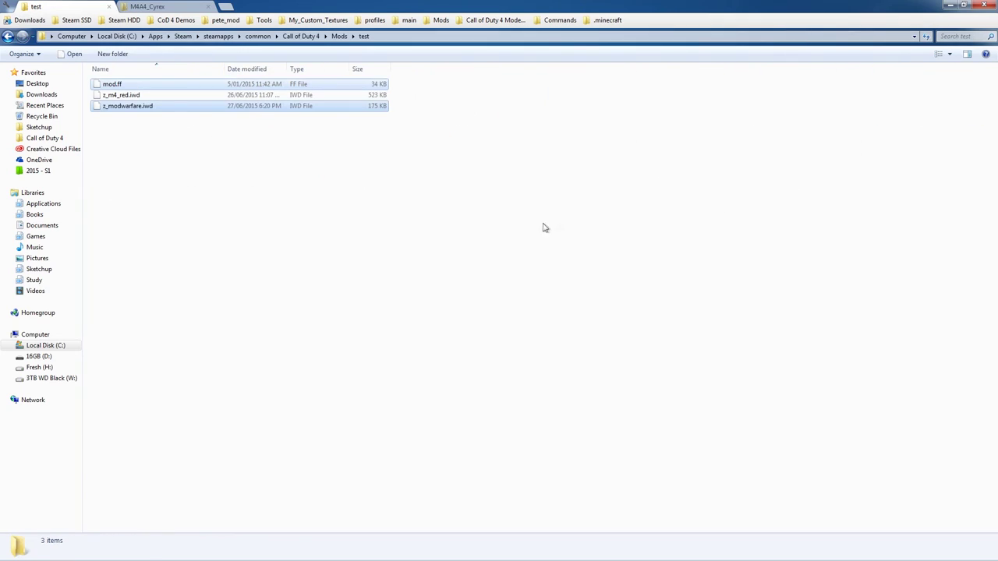
left_click(198, 130)
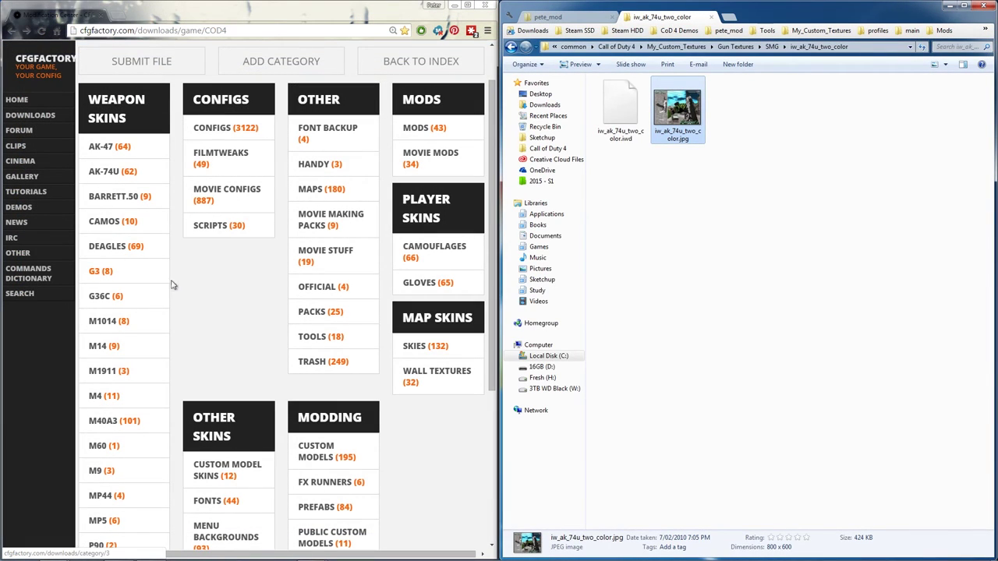
Browse the AK-74U weapon skins on the CFGFactory website in the browser and view the Diamond AKU74 page
left_click(122, 179)
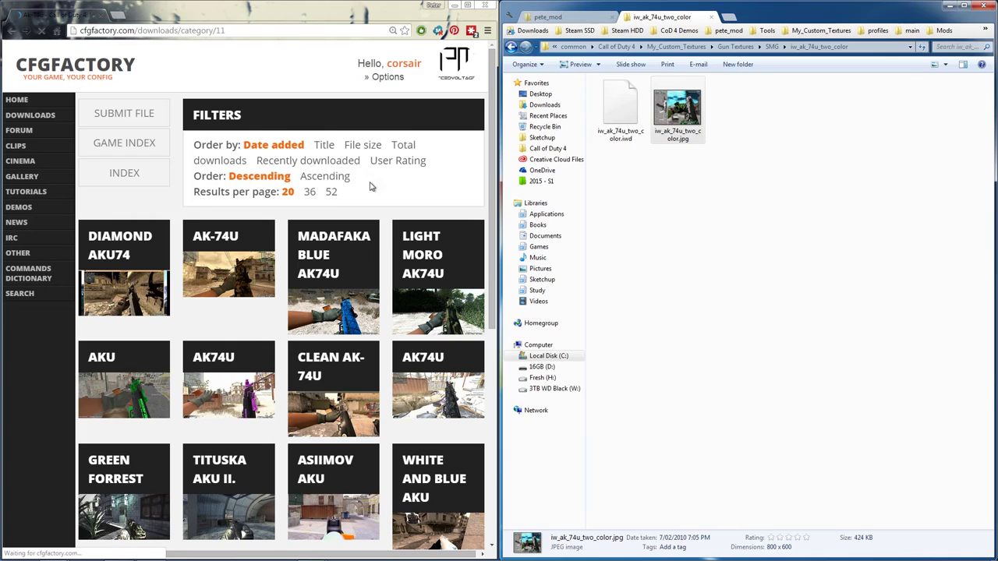
scroll(428, 156, "down", 1)
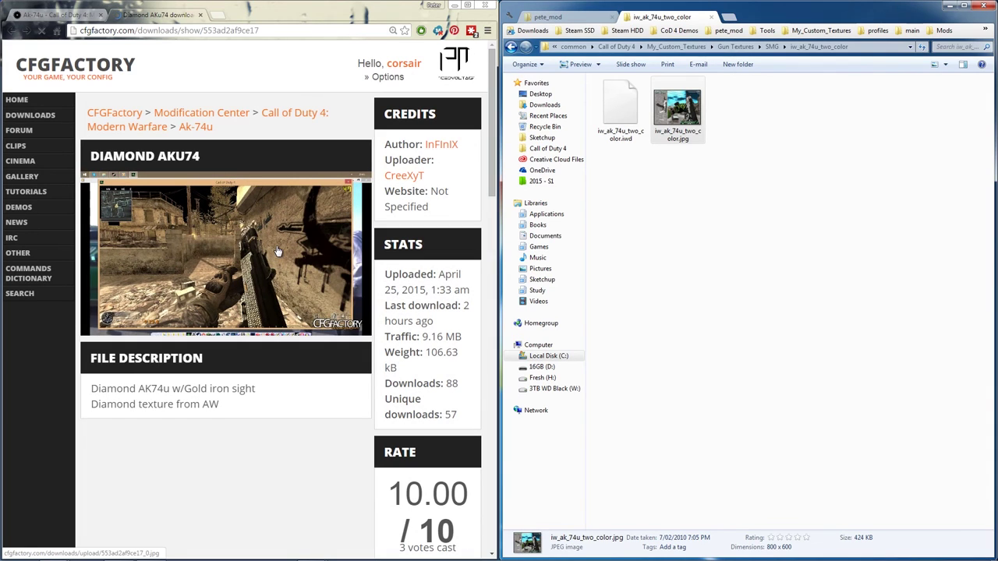
key("ctrl+minus")
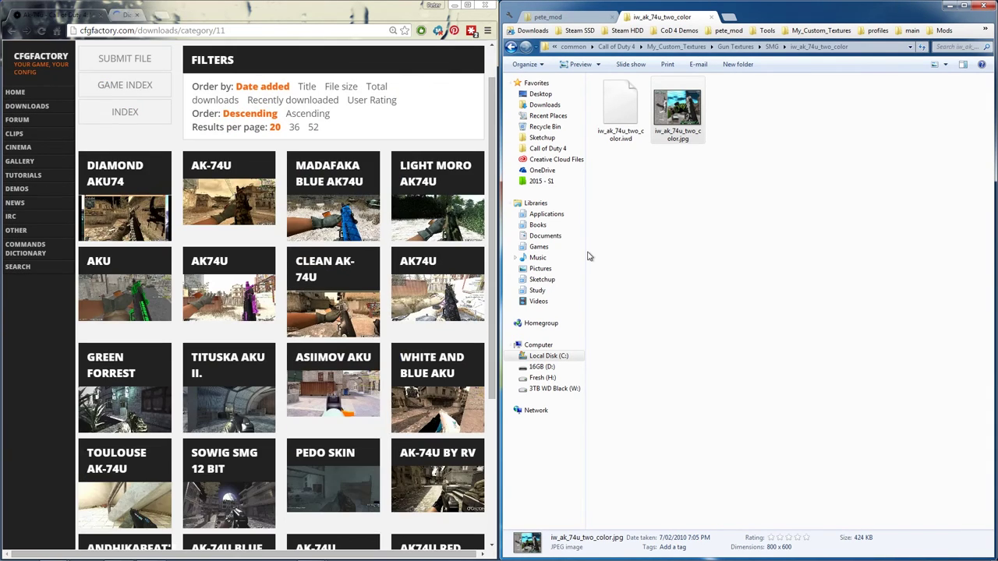
Try to copy iw_ak_74u_two_color.iwd from the iw_ak_74u_two_color folder under SMG into the pete_mod folder
left_click(713, 220)
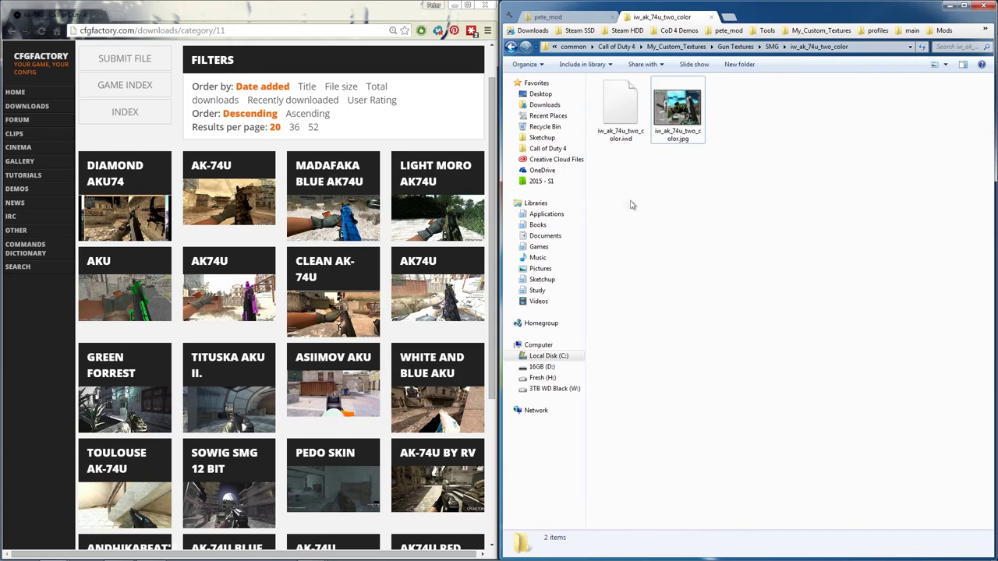
key("BackSpace")
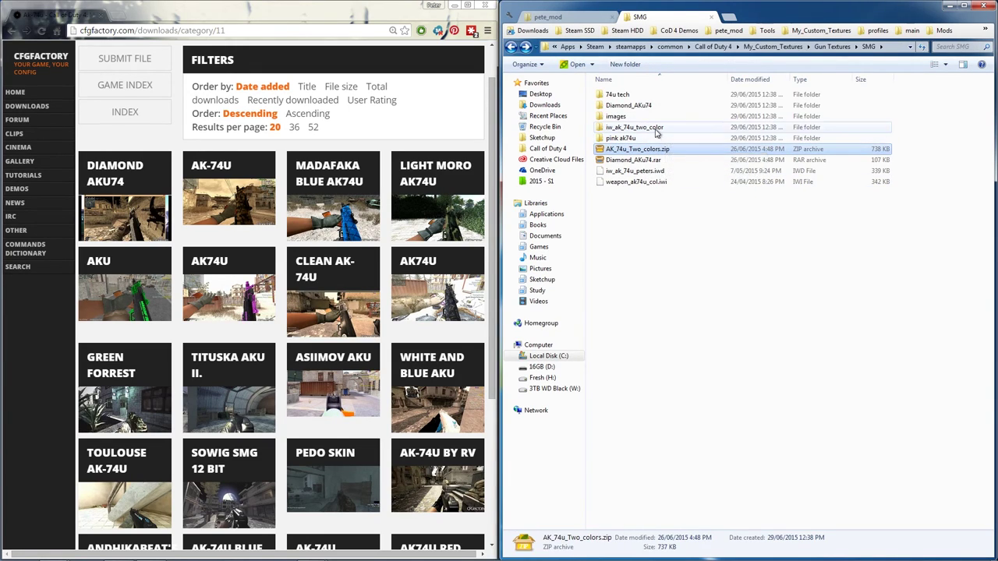
double_click(635, 127)
left_click(627, 138)
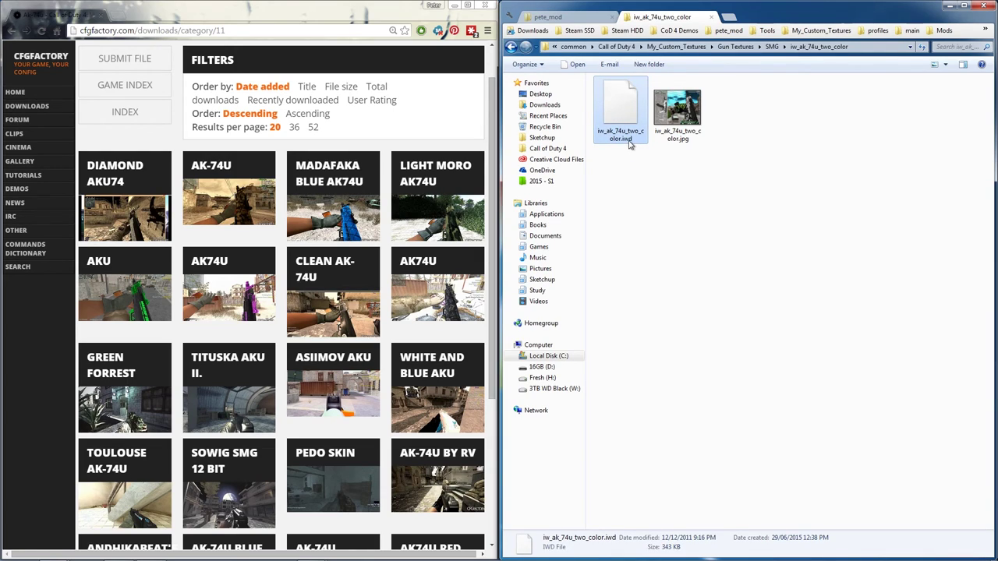
right_click(631, 143)
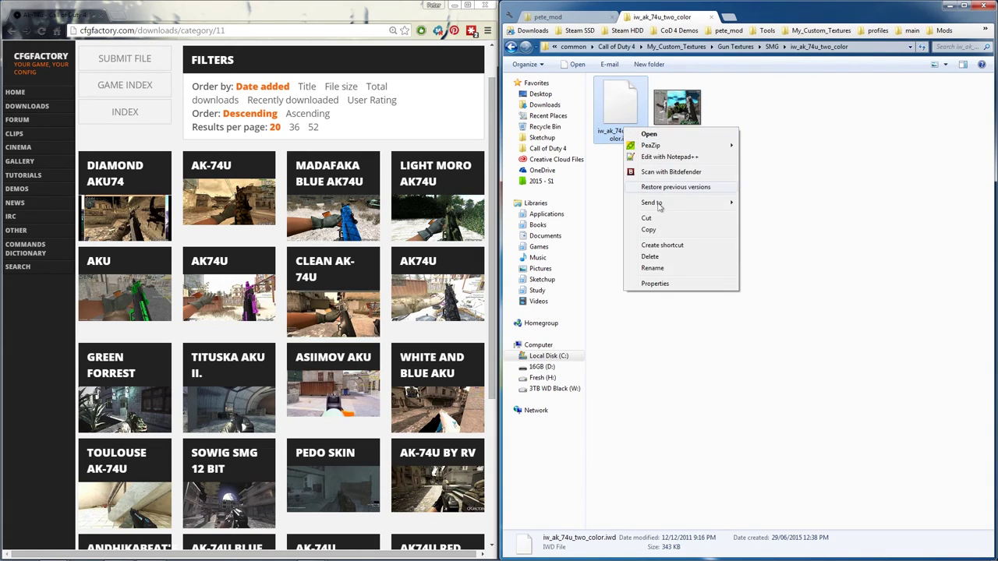
left_click(663, 232)
left_click(585, 18)
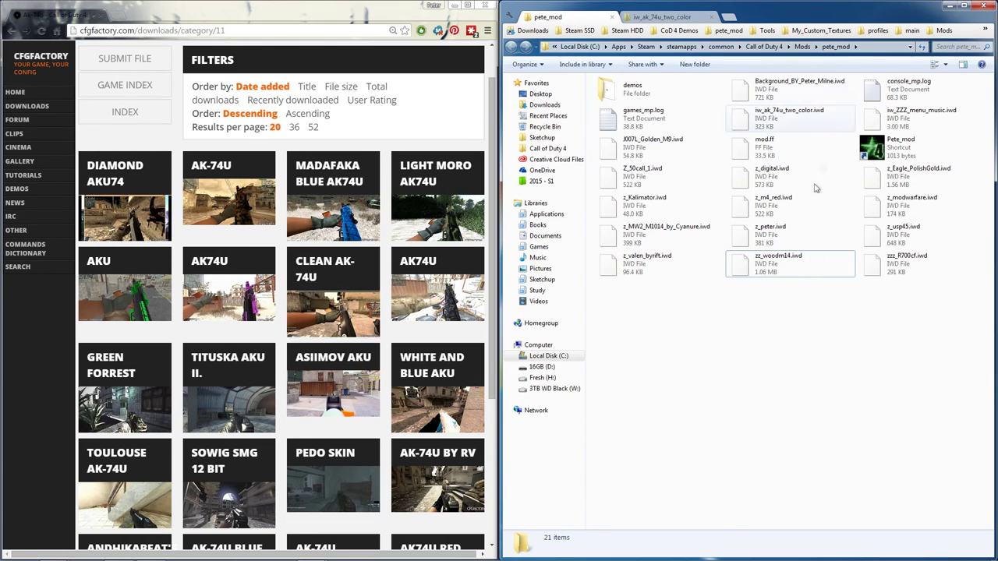
right_click(731, 326)
left_click(756, 398)
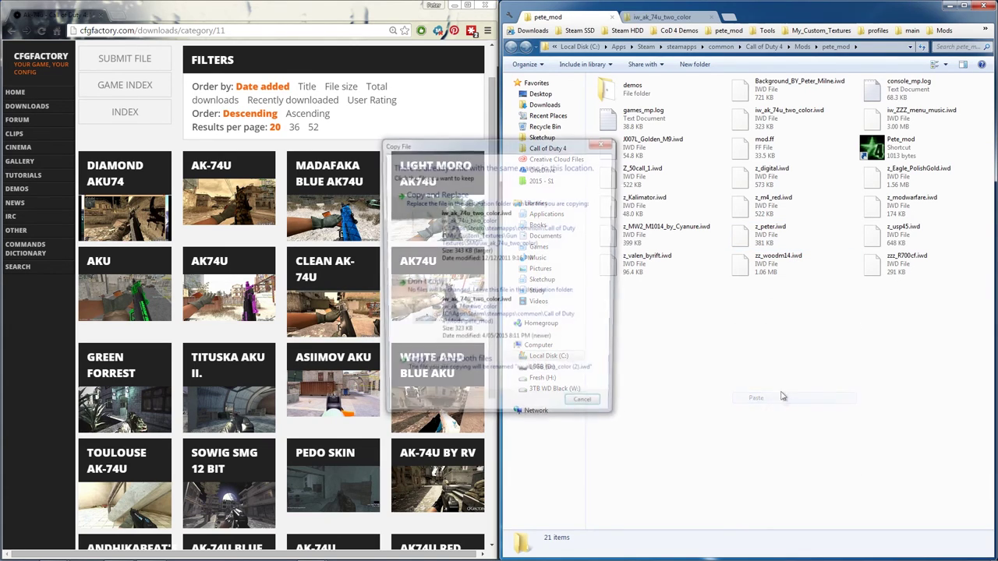
key("Return")
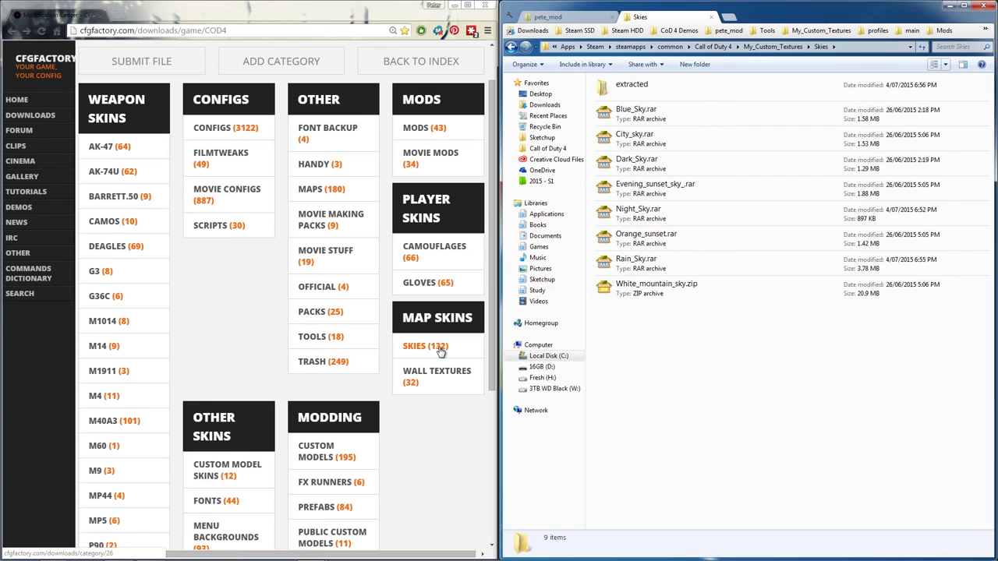
Browse the skies category on CFGFactory and select White_mountain_sky.zip in the Skies folder
left_click(418, 348)
scroll(383, 210, "down", 2)
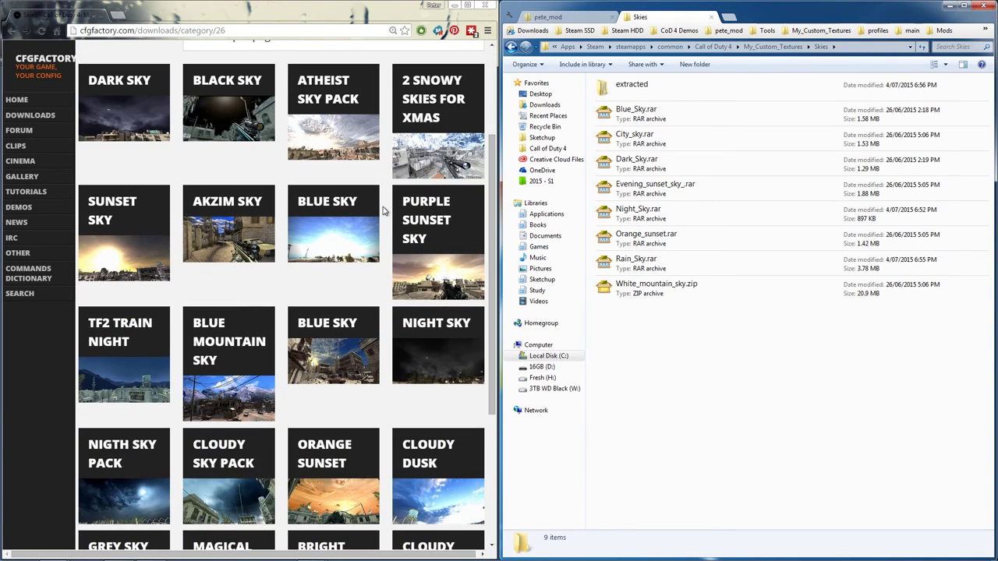
left_click(654, 294)
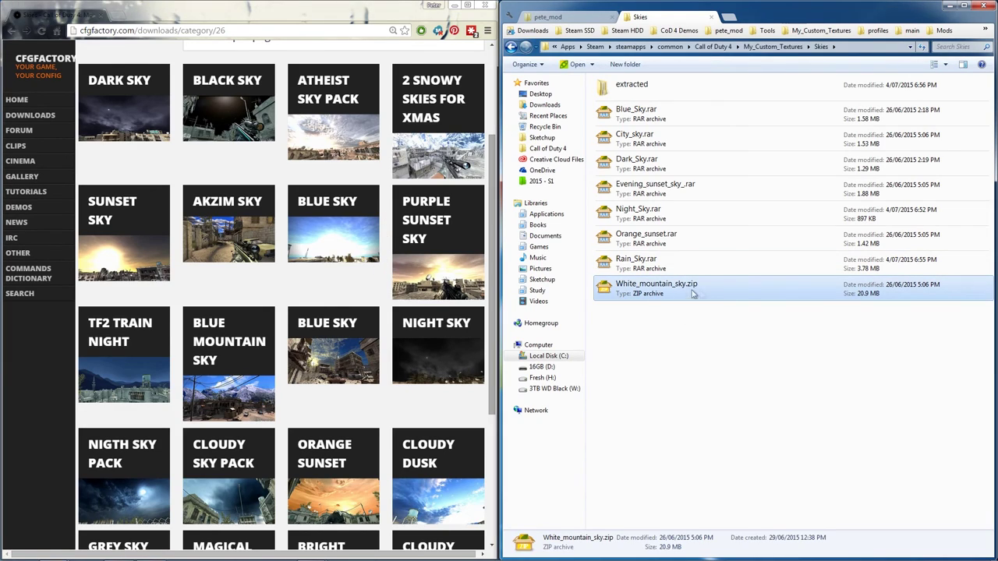
Copy zz_night.iwd from the extracted Night_Sky folder into the pete_mod folder
double_click(628, 85)
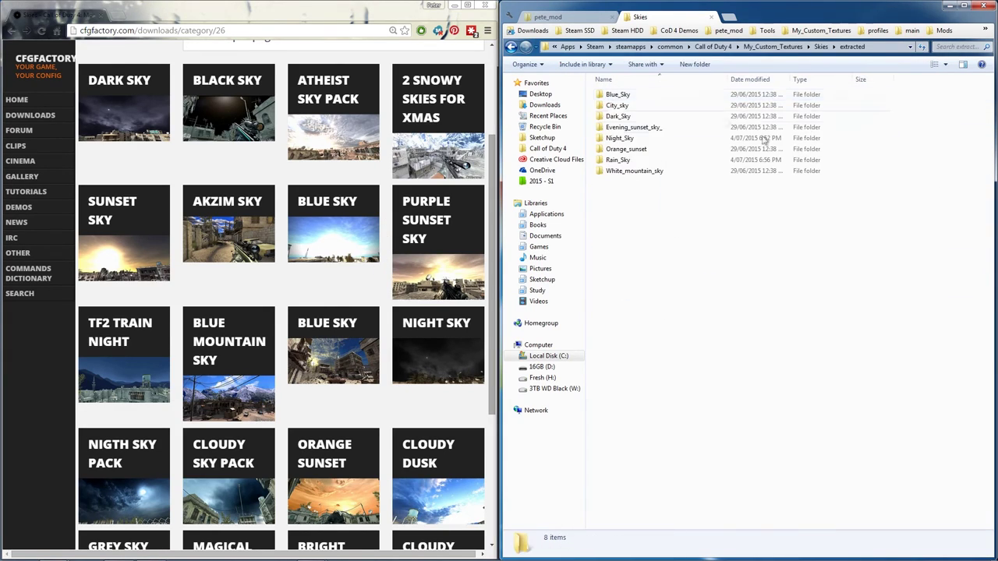
double_click(628, 138)
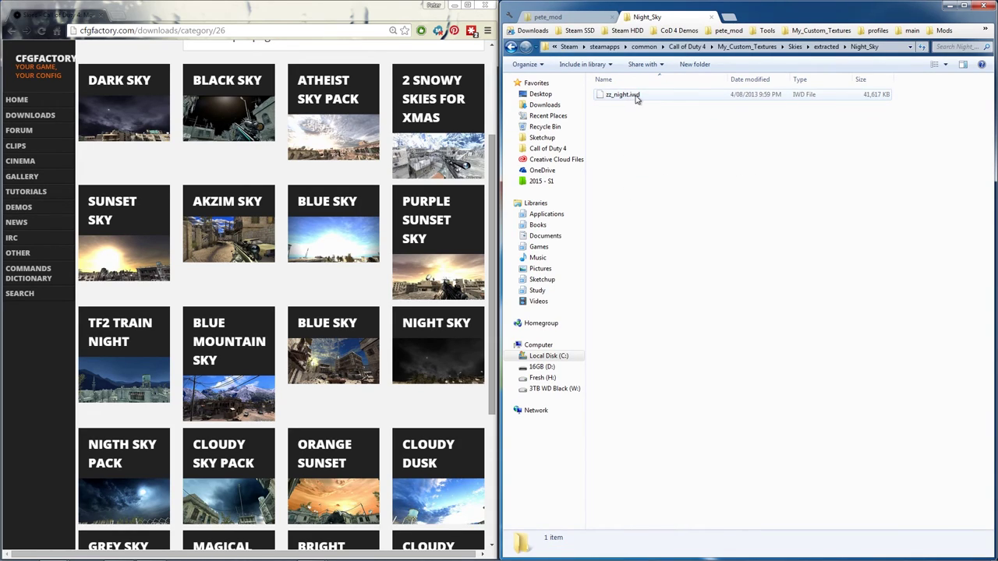
left_click(637, 97)
right_click(637, 97)
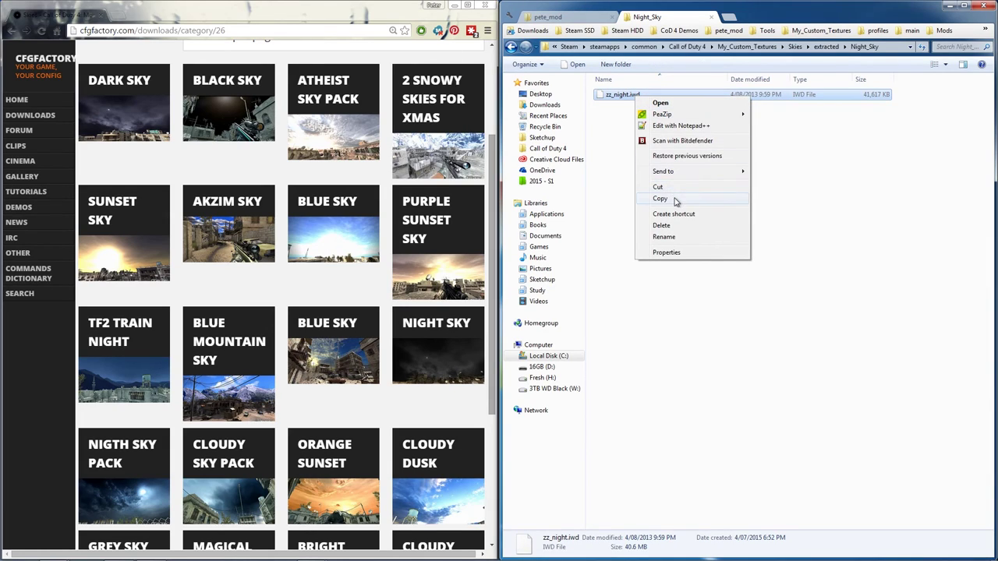
left_click(660, 199)
left_click(548, 16)
right_click(677, 320)
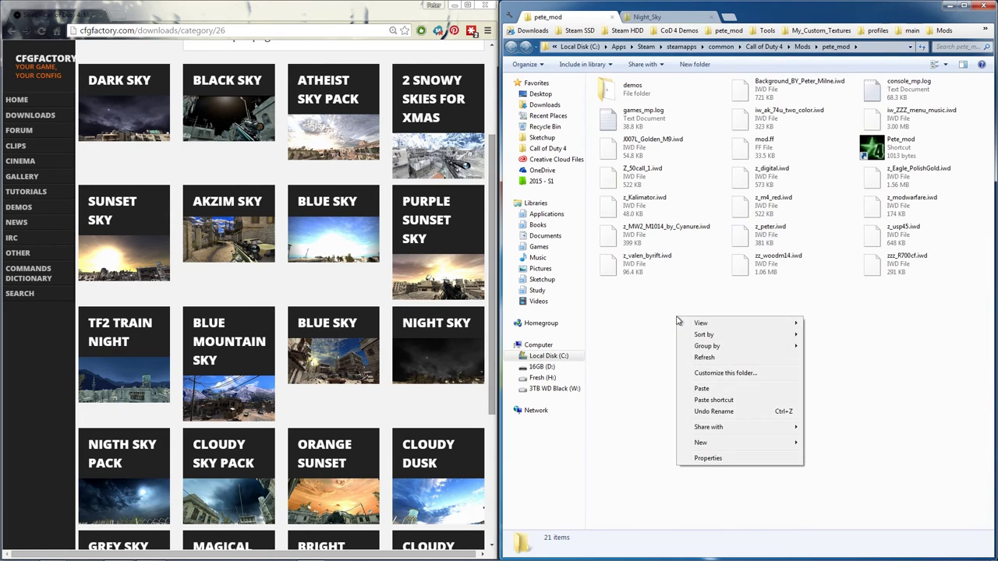
left_click(665, 339)
key("ctrl+v")
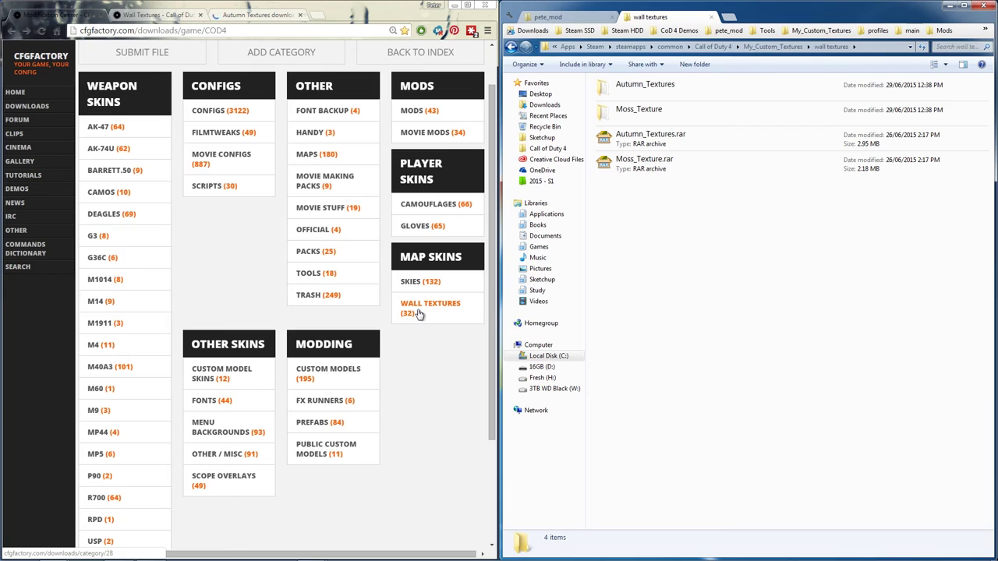
Browse the wall textures category on CFGFactory and view the Autumn Textures page
left_click(419, 314)
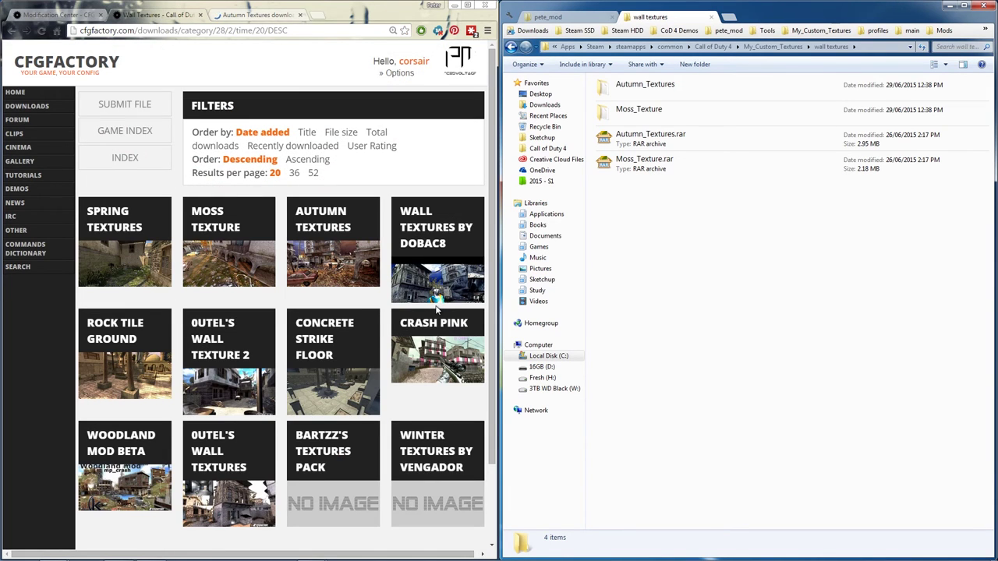
scroll(421, 328, "down", 1)
key("alt+Right")
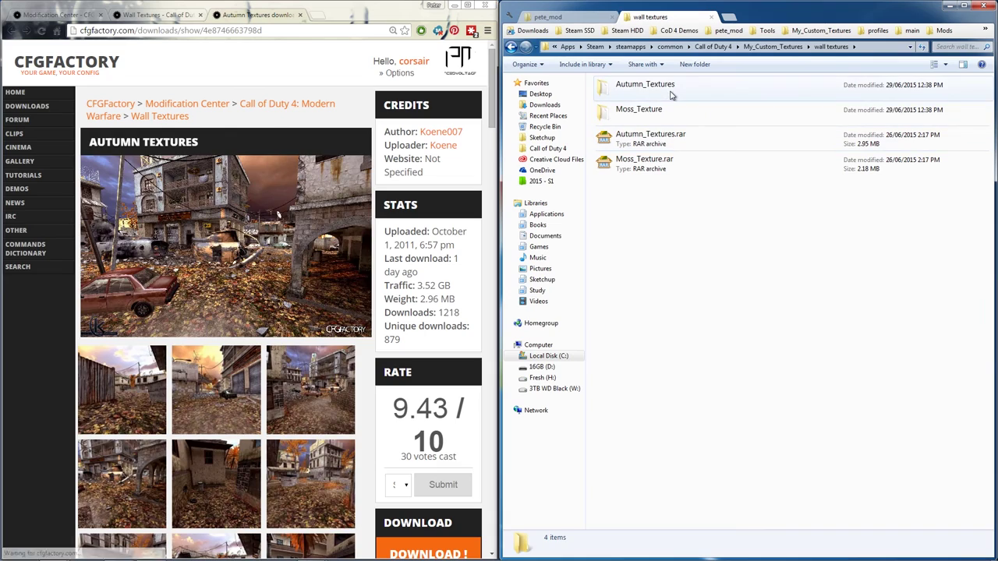
Copy z_autumn.iwd from the extracted Autumn_Textures folder into the pete_mod folder
double_click(645, 86)
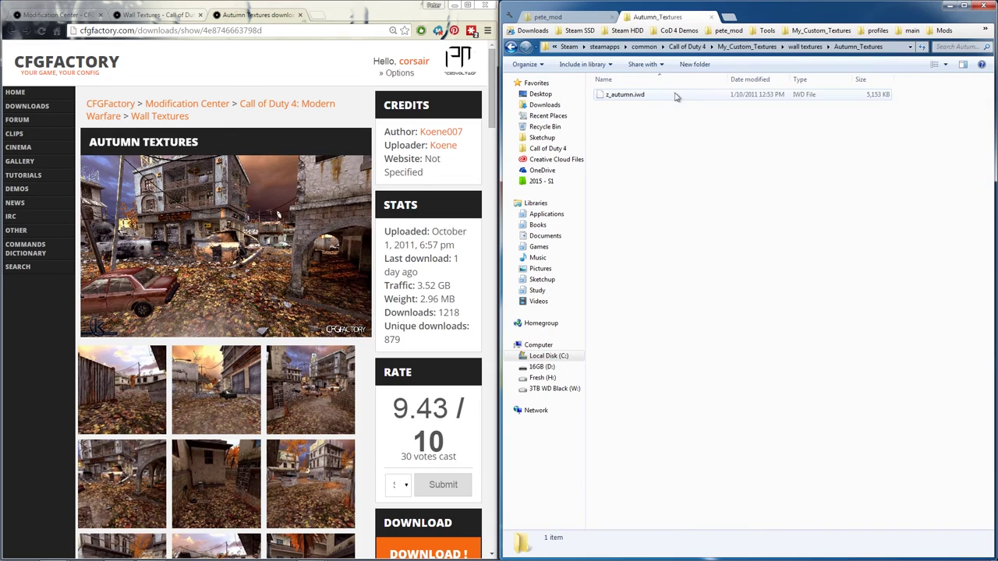
right_click(636, 97)
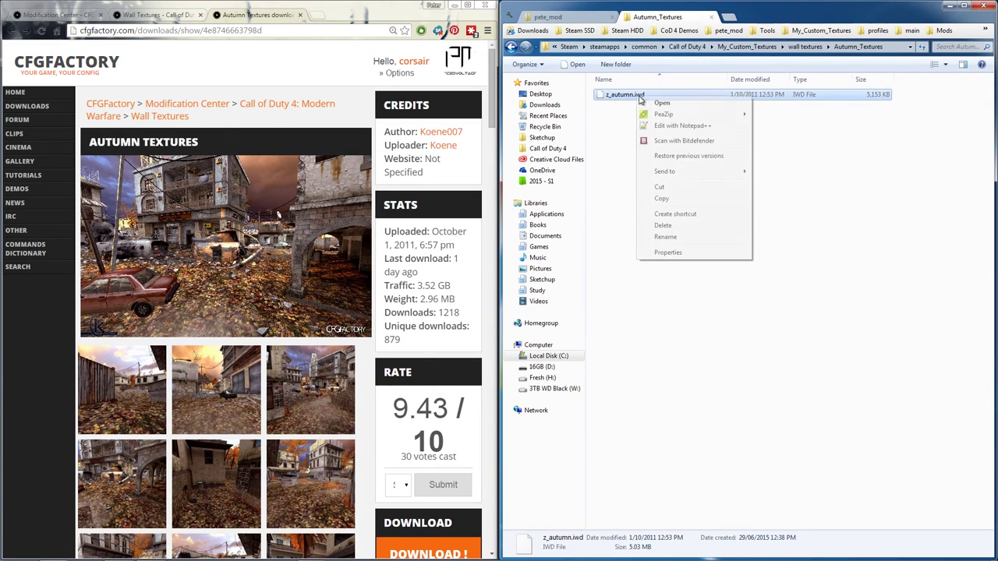
left_click(662, 200)
left_click(584, 20)
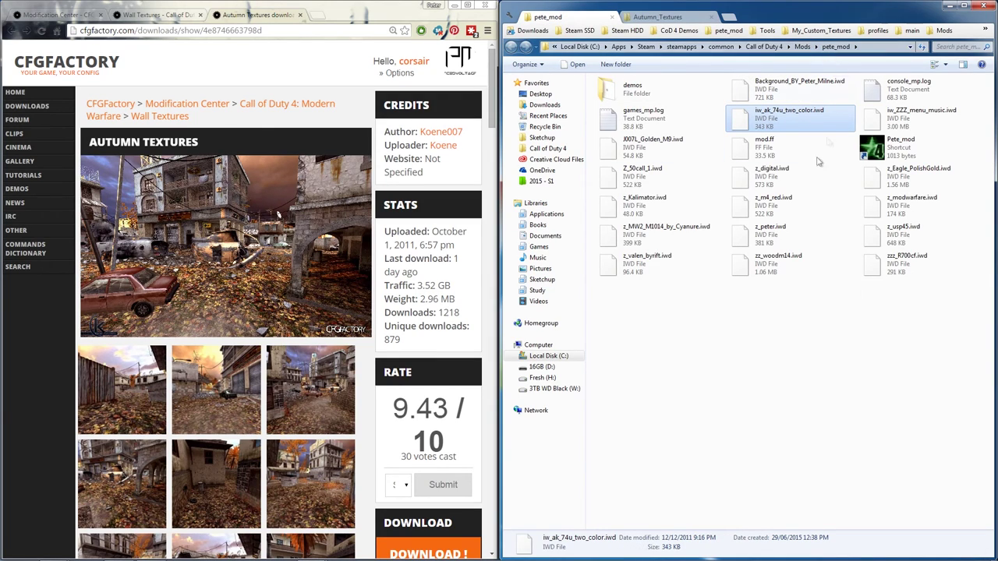
left_click(748, 347)
key("ctrl+v")
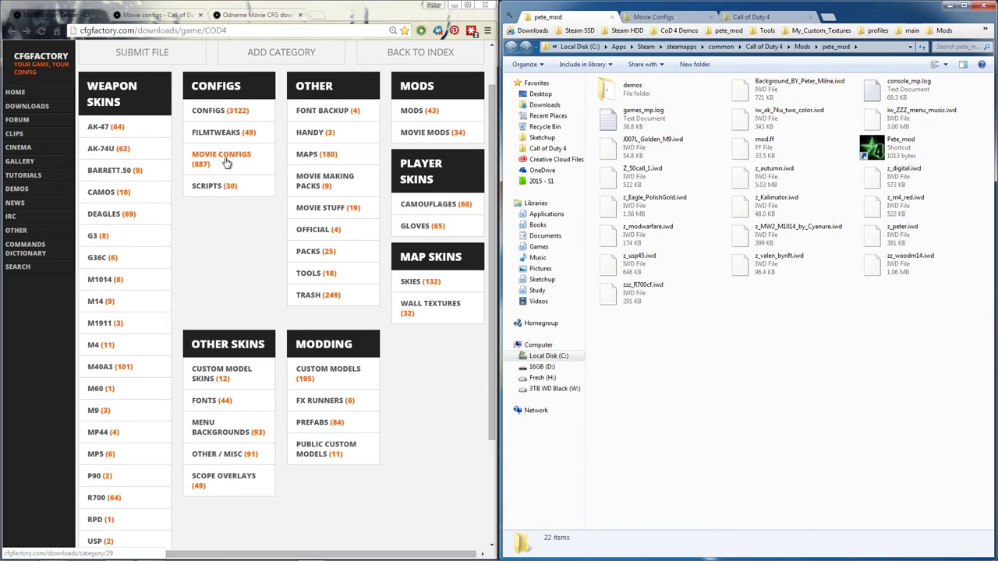
Browse the movie configs category on CFGFactory and view the Odneme Movie CFG page
left_click(222, 155)
scroll(393, 218, "up", 2)
left_click(264, 15)
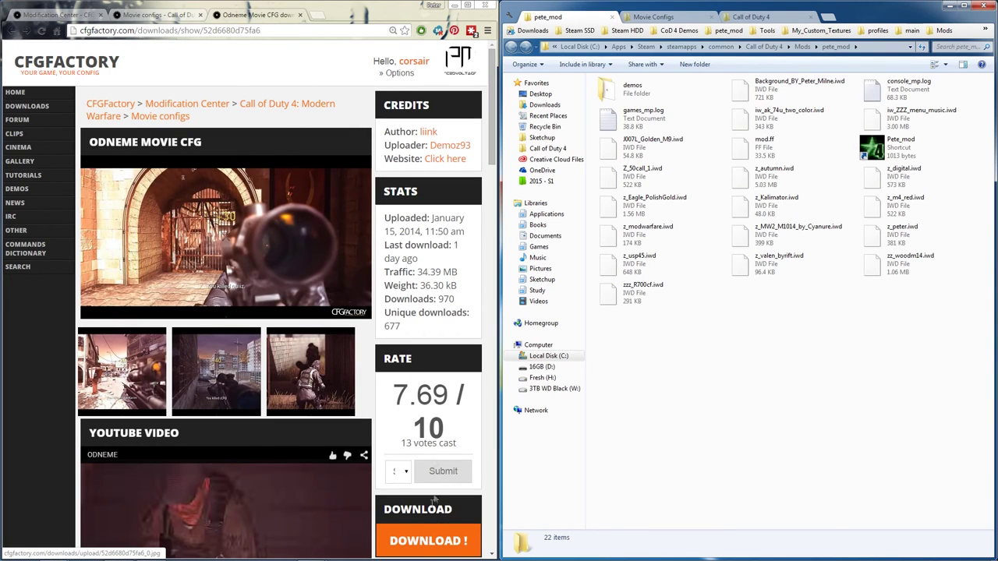
left_click(683, 389)
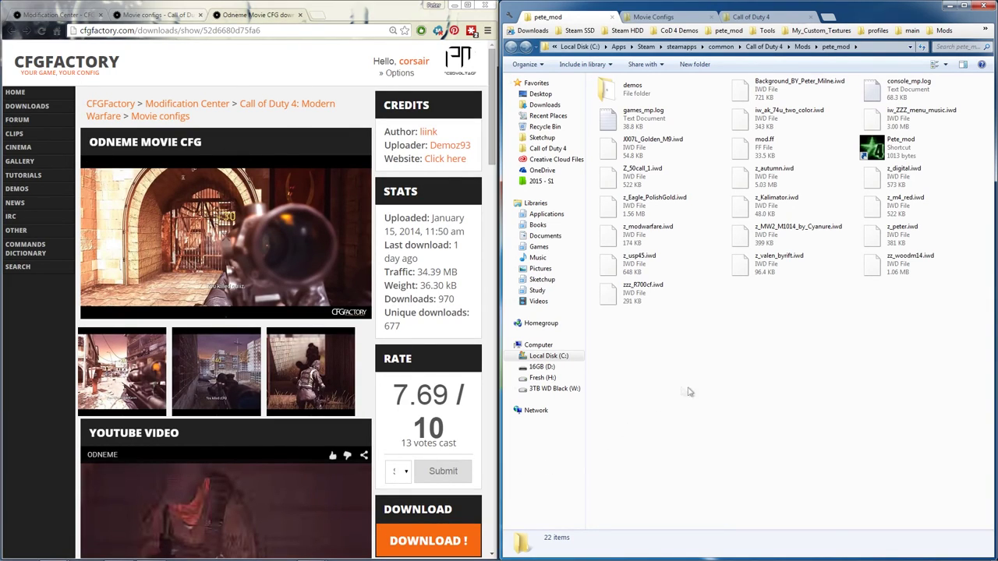
Copy the five map config files, a_backlotz.cfg through a_strikez.cfg, from the NovaCFG folder under Movie Configs
left_click(644, 19)
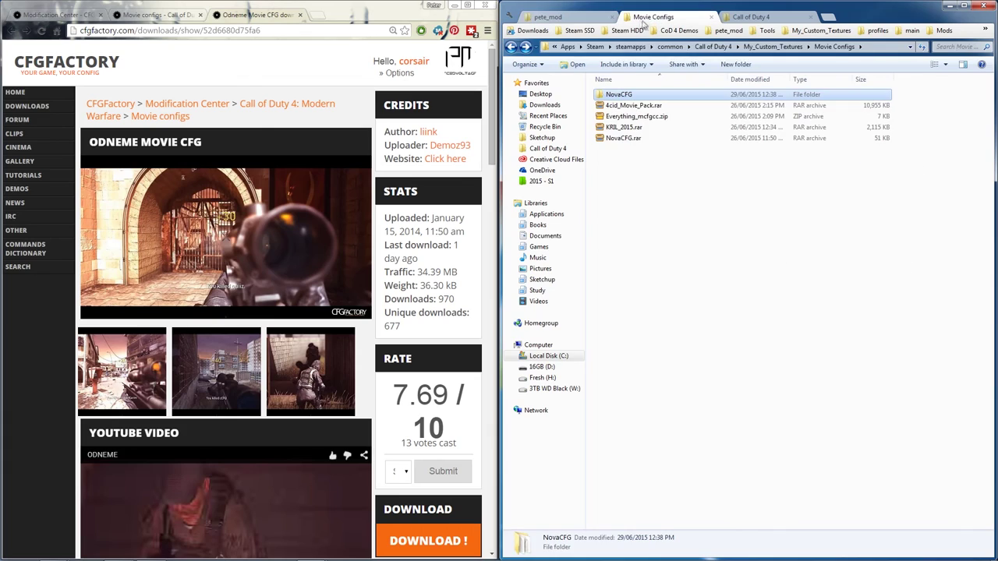
double_click(647, 95)
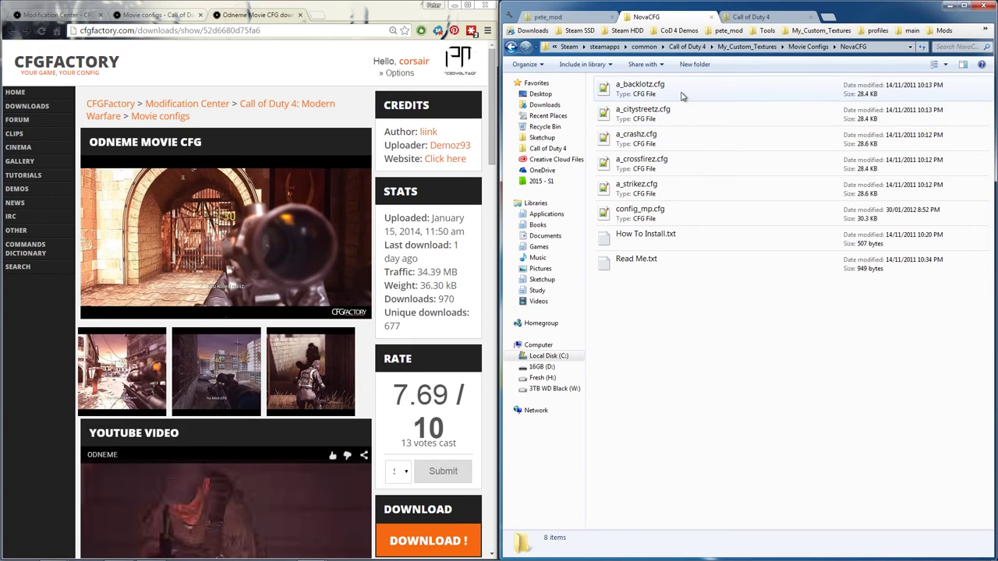
left_click_drag(680, 95, 684, 184)
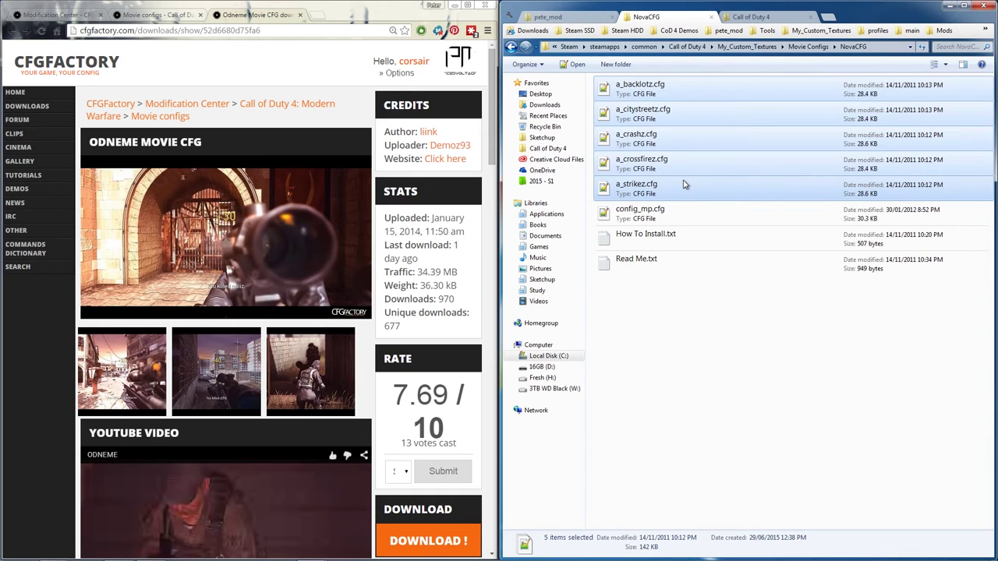
left_click(695, 218)
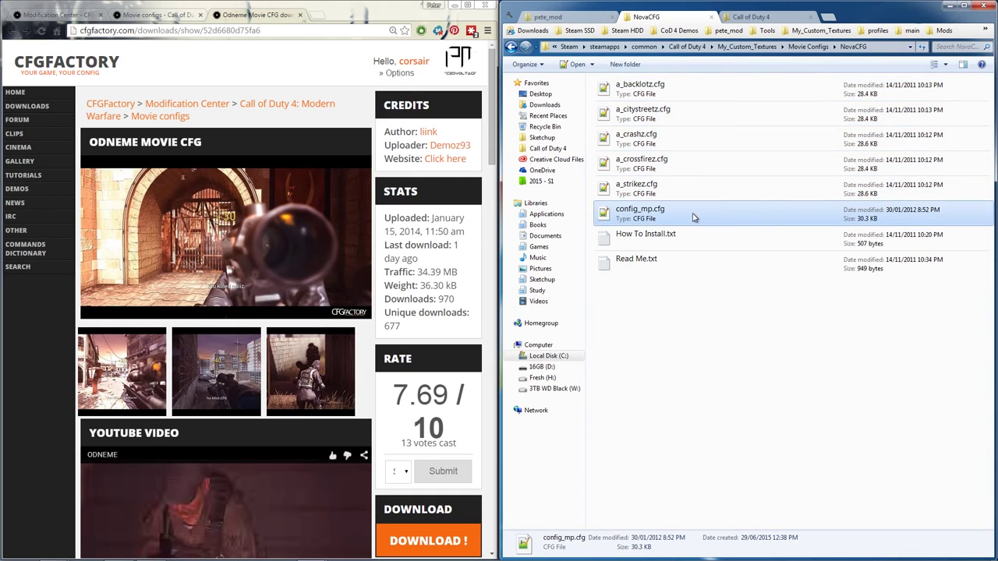
left_click_drag(691, 196, 647, 90)
right_click(689, 123)
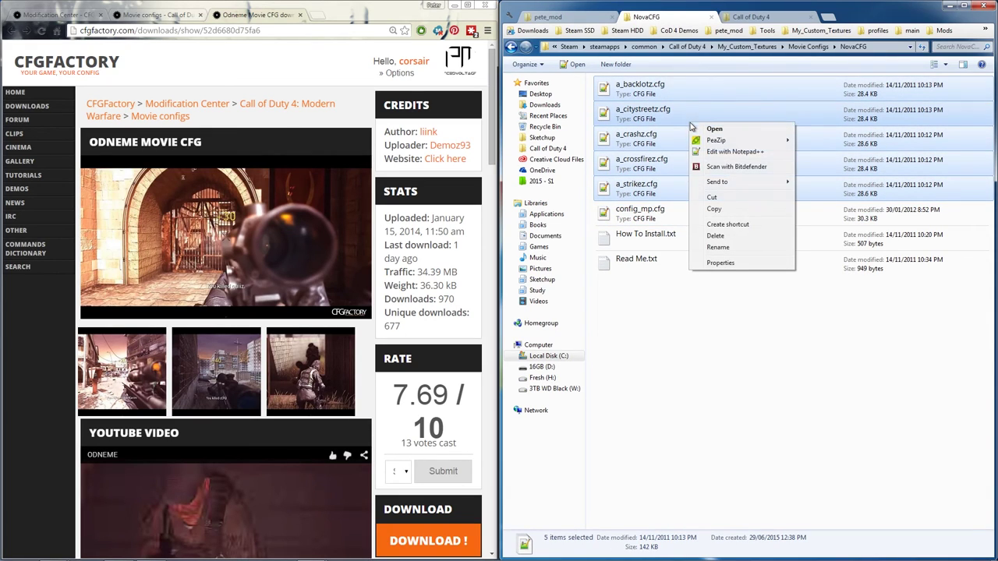
left_click(716, 215)
Try to paste the five map config files into the main folder of Call of Duty 4, cancelling the file replacement
left_click(751, 17)
left_click(746, 242)
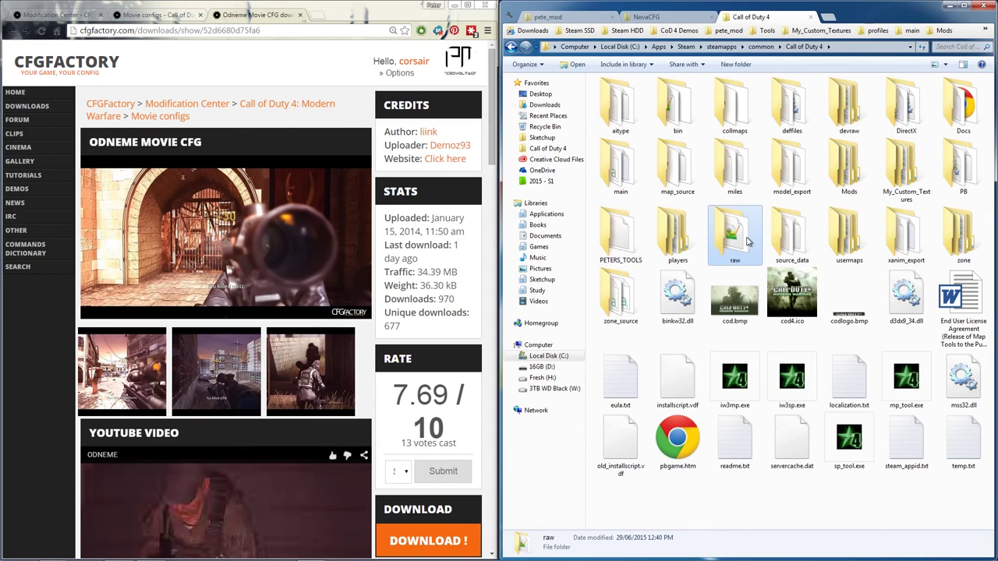
left_click(677, 168)
left_click(735, 167)
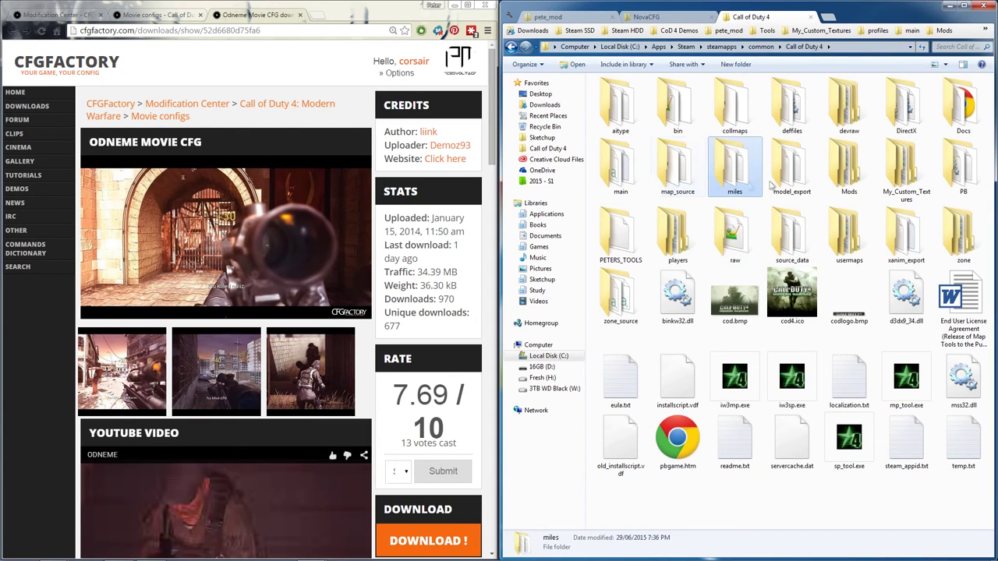
left_click(789, 184)
key("m")
key("m")
key("m")
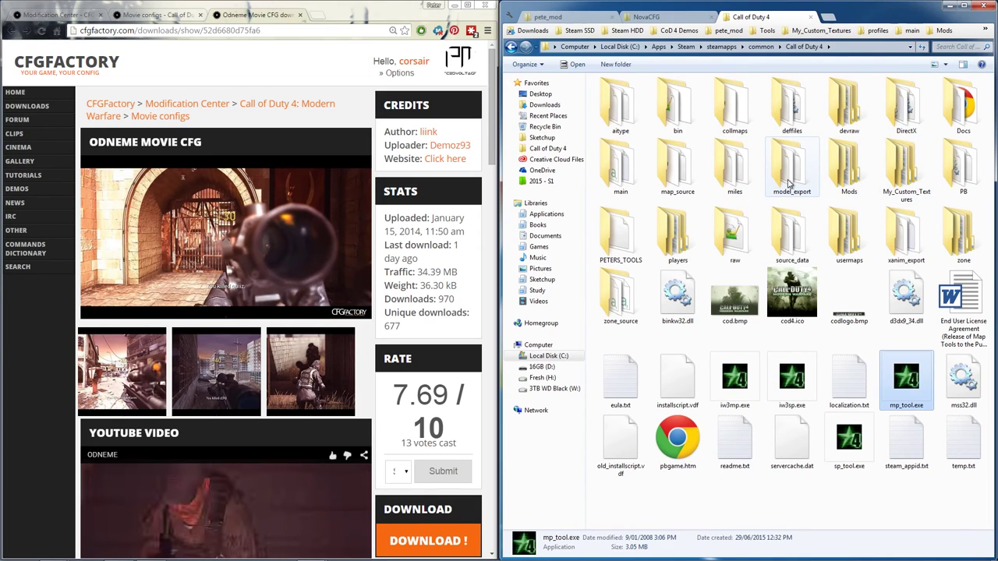
key("m")
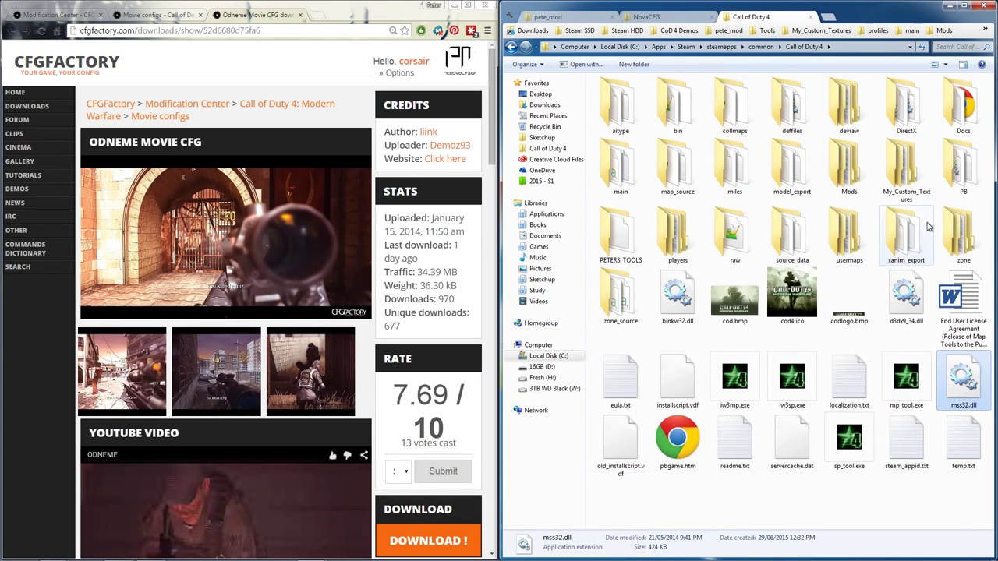
double_click(621, 168)
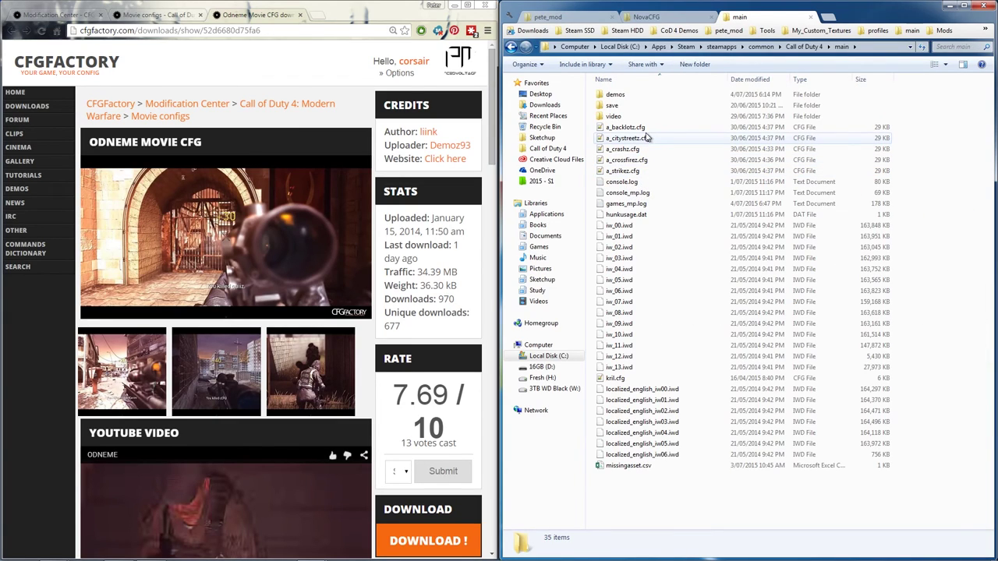
right_click(719, 517)
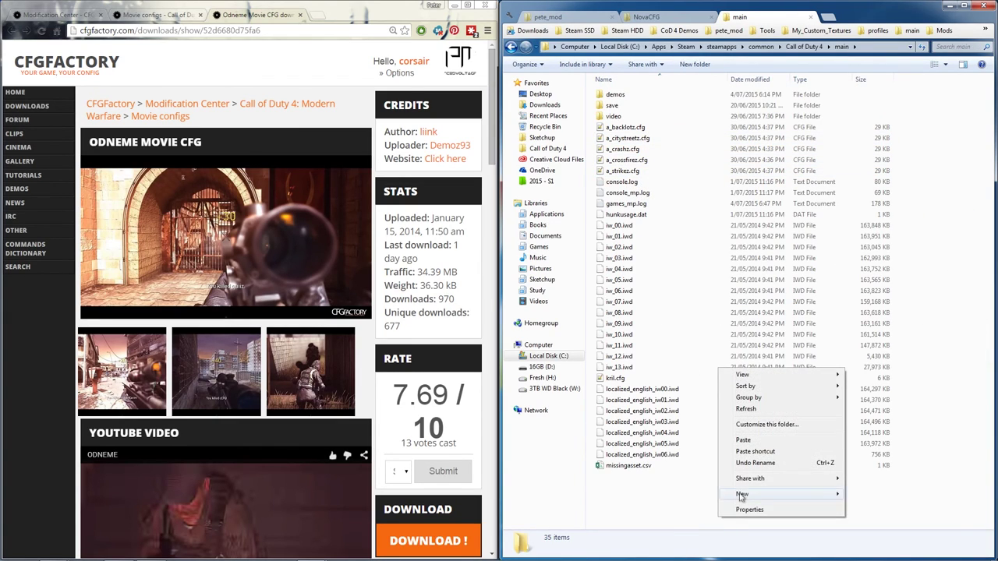
left_click(743, 441)
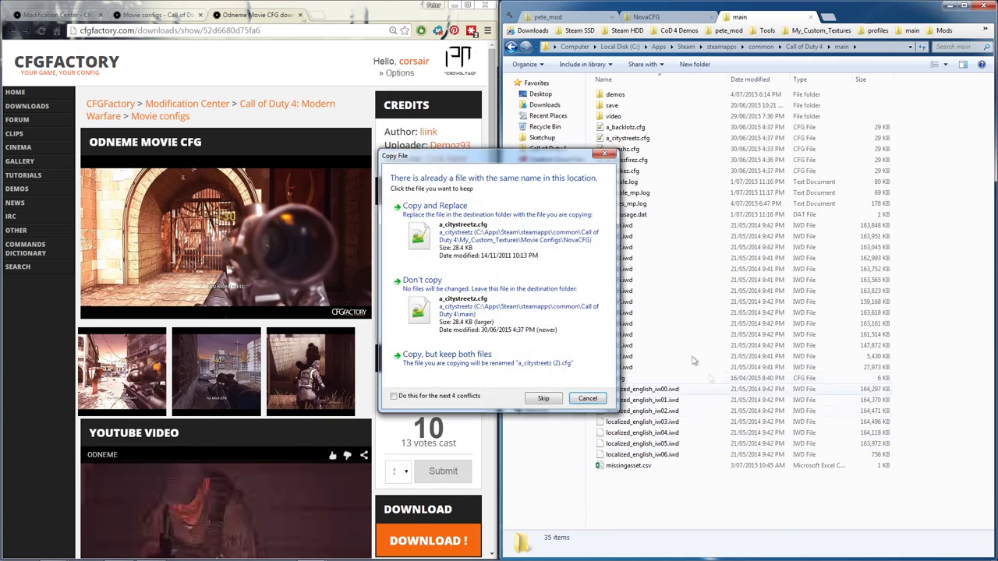
left_click(587, 398)
left_click(627, 171)
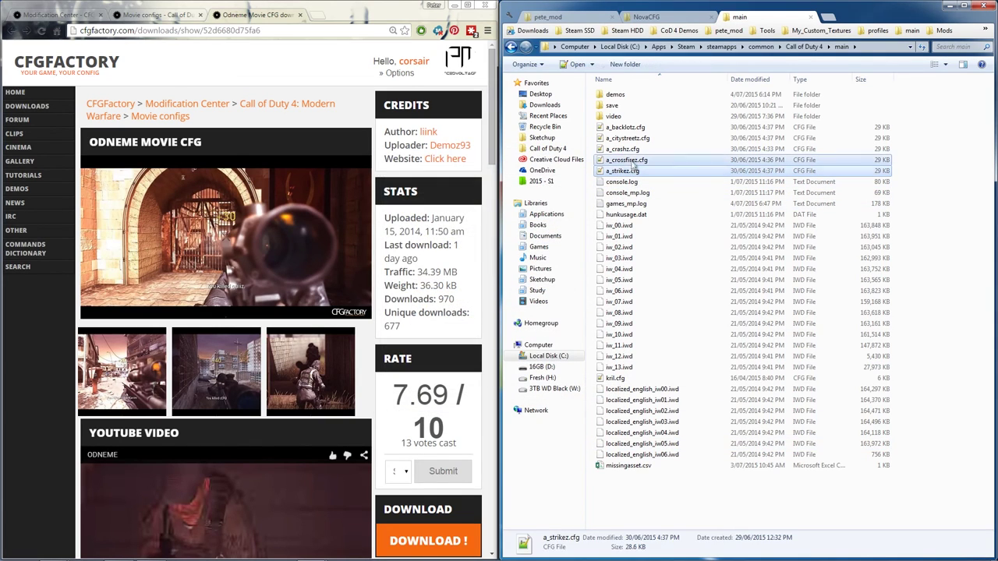
left_click_drag(633, 161, 623, 214)
Copy config_mp.cfg from the NovaCFG folder to the clipboard
left_click(623, 214)
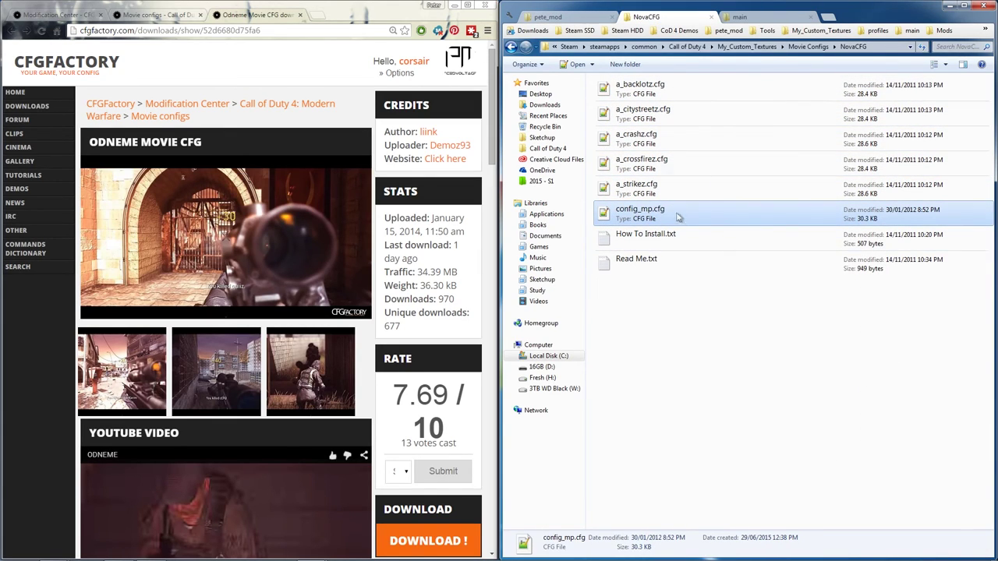
right_click(678, 221)
left_click(702, 252)
right_click(646, 222)
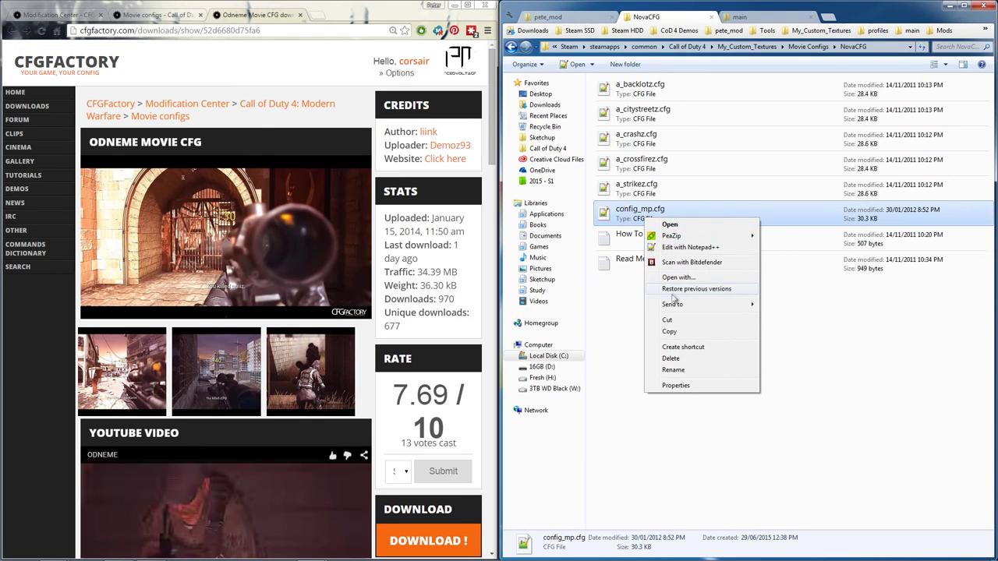
left_click(679, 332)
Create a new folder named Test in the profiles folder inside the Call of Duty 4 players folder
left_click(740, 16)
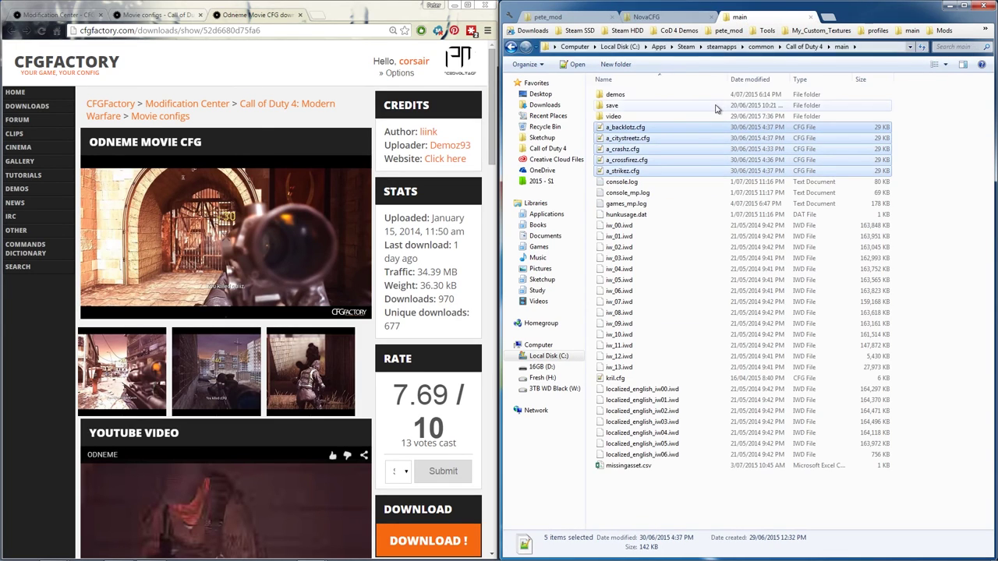
key("BackSpace")
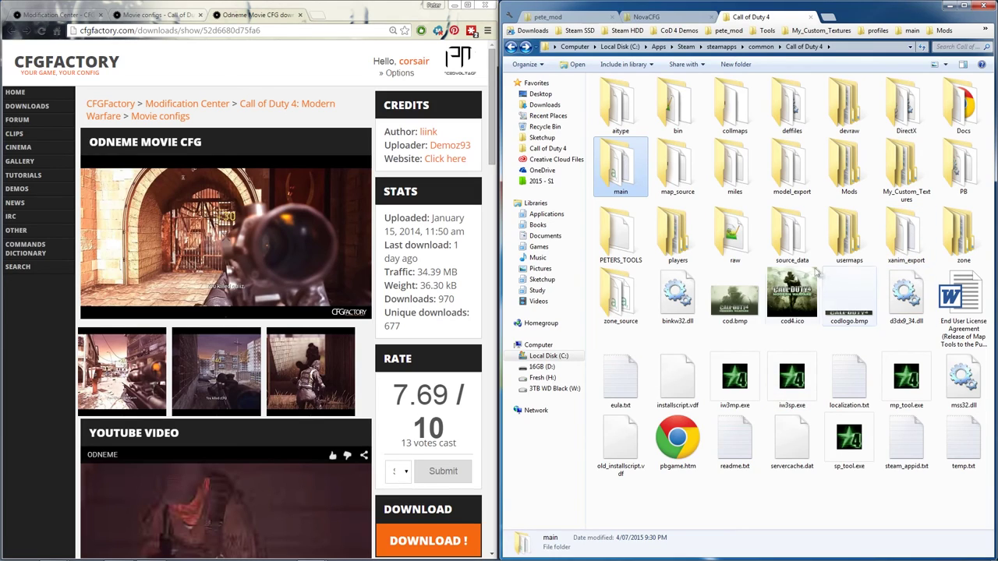
left_click(672, 238)
double_click(673, 238)
double_click(616, 107)
right_click(637, 236)
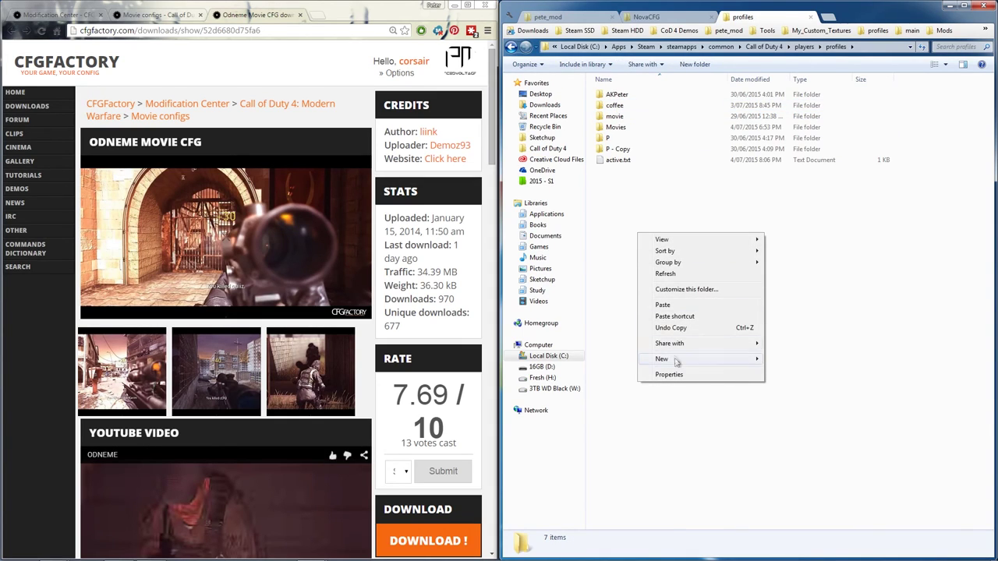
mouse_move(676, 363)
left_click(796, 360)
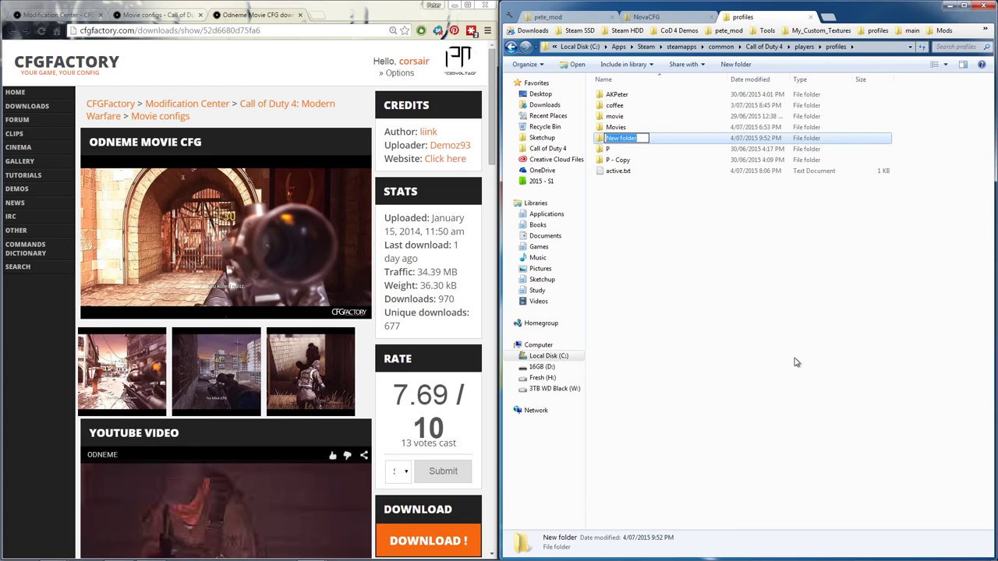
type("Test")
key("Return")
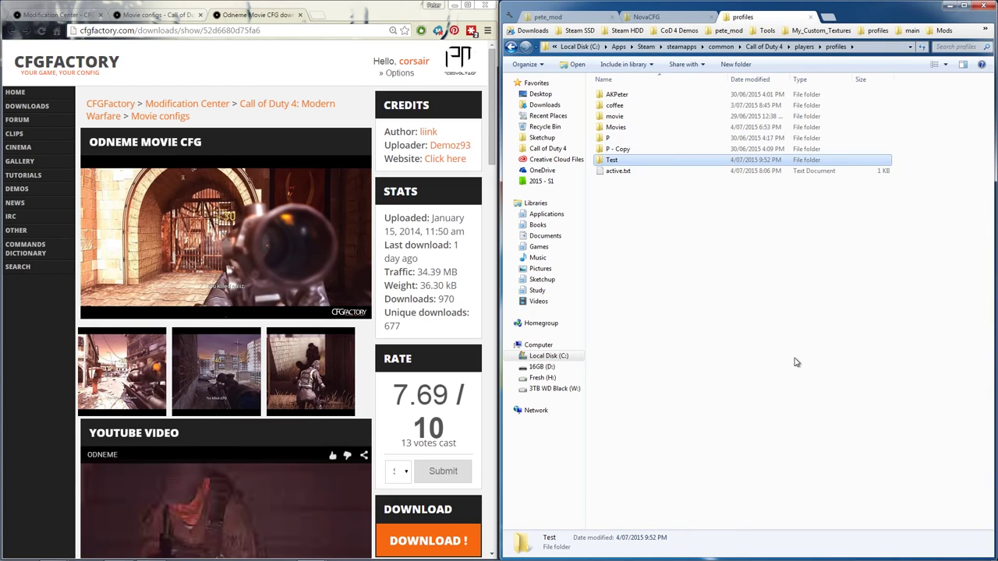
Paste the copied config_mp.cfg into the Test profile folder
key("Return")
key("ctrl+v")
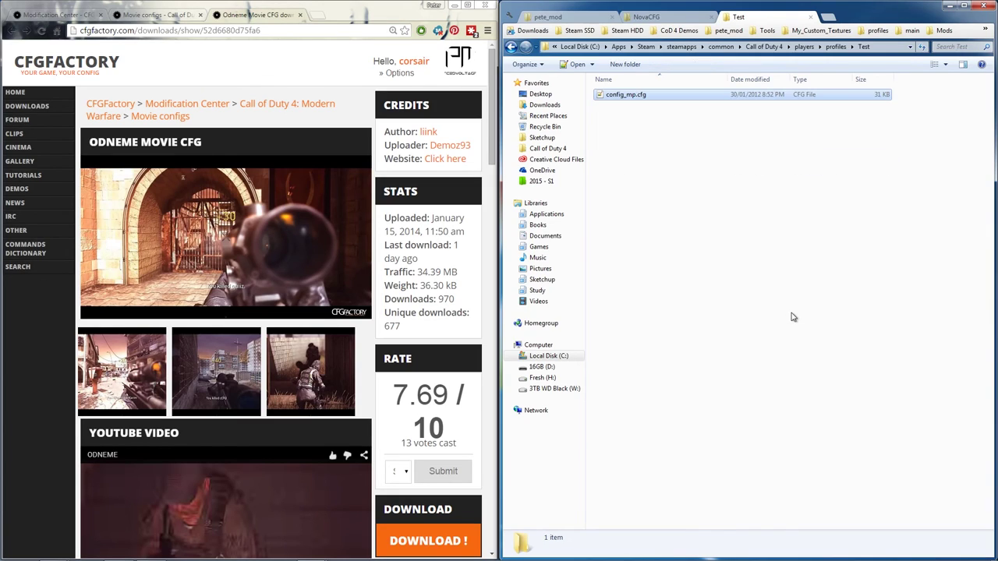
left_click(650, 118)
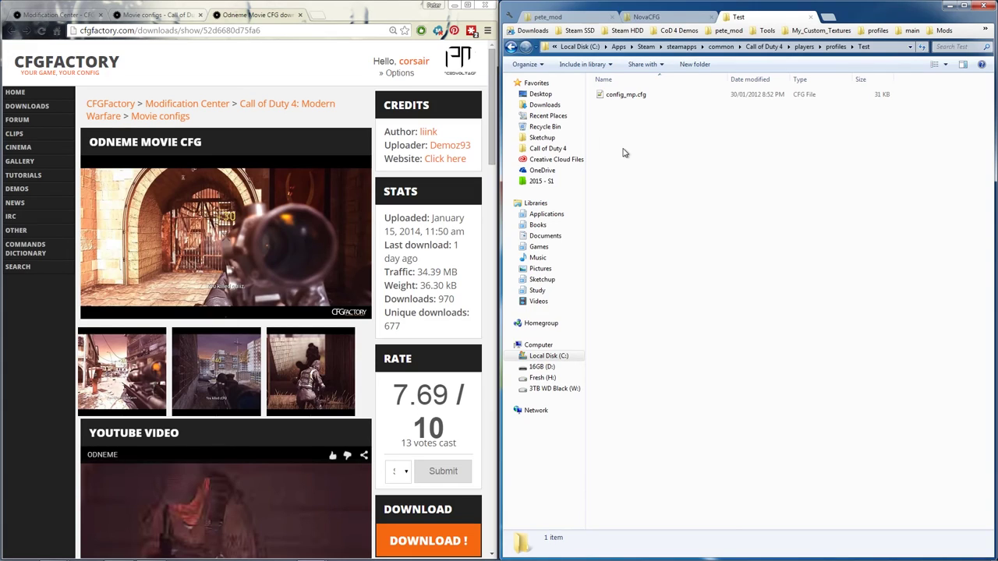
Open the Test profile's config_mp.cfg in Notepad++ and search for "f1" to examine the F1 to F5 key bindings
left_click(648, 97)
right_click(648, 97)
key("Escape")
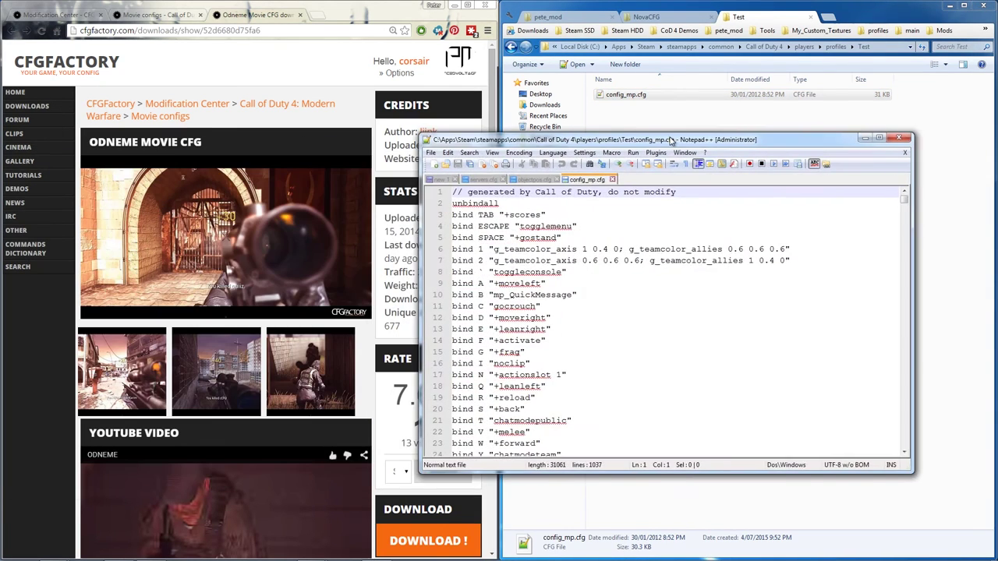
key("ctrl+f")
type("f1")
key("Return")
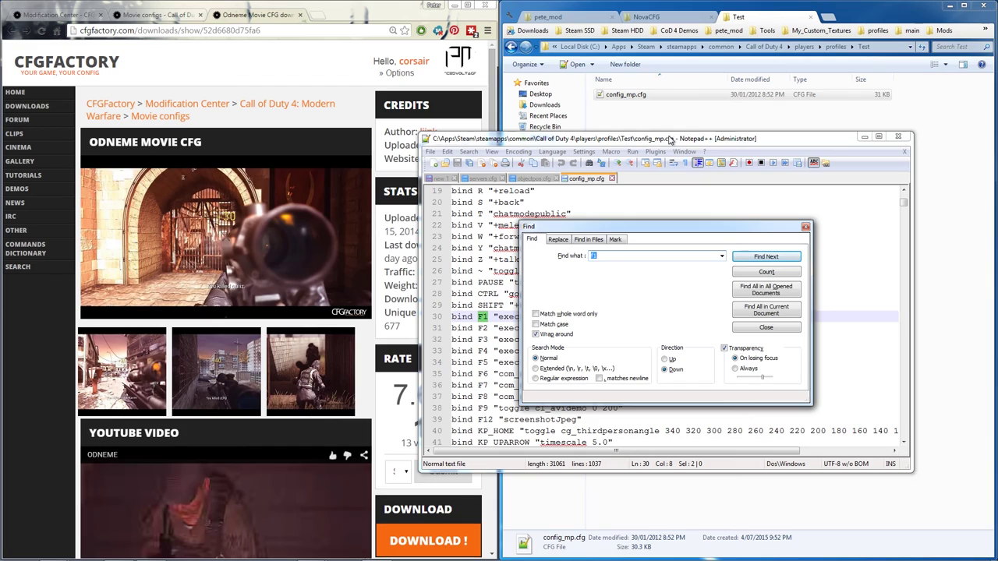
left_click(806, 226)
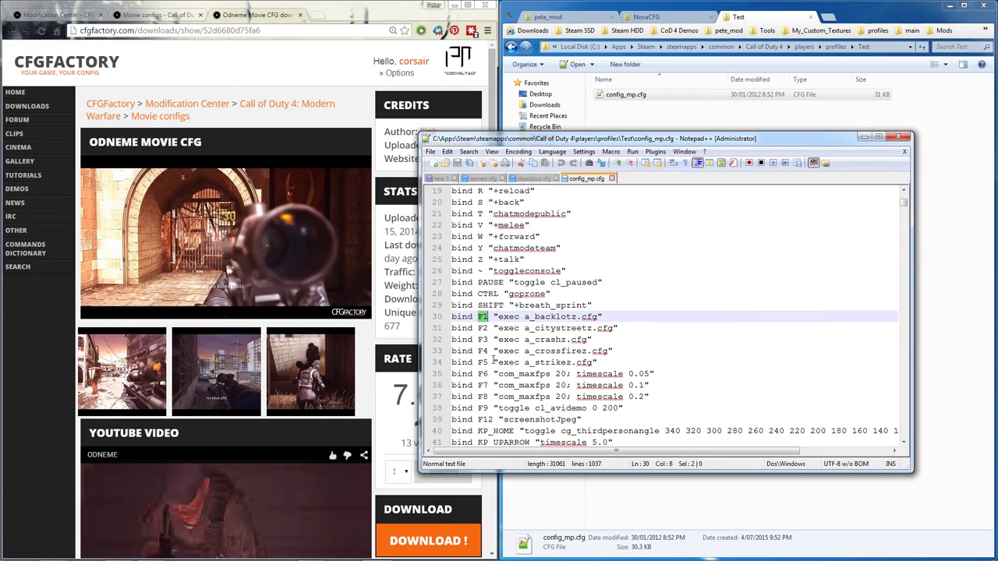
left_click_drag(493, 359, 550, 317)
left_click(519, 327)
left_click(585, 352)
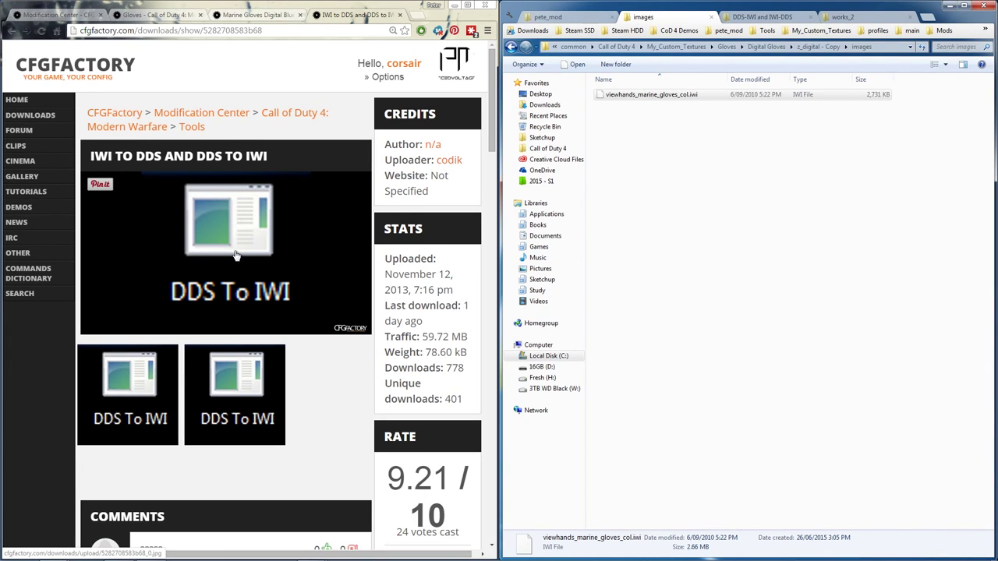
Copy viewhands_marine_gloves_col.iwi from the images folder into the DDS-IWI and IWI-DDS folder
left_click(762, 17)
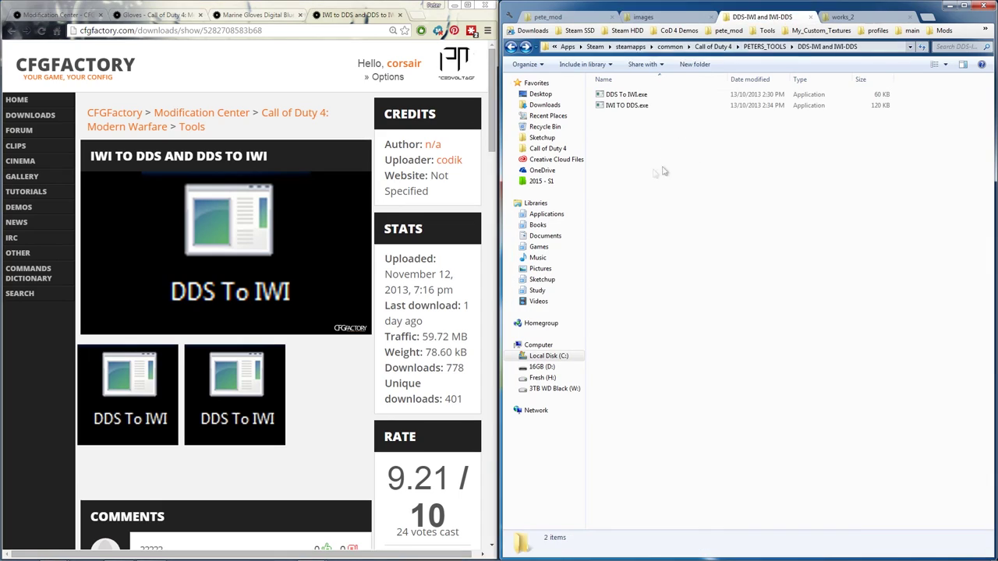
left_click_drag(595, 90, 676, 161)
left_click(644, 16)
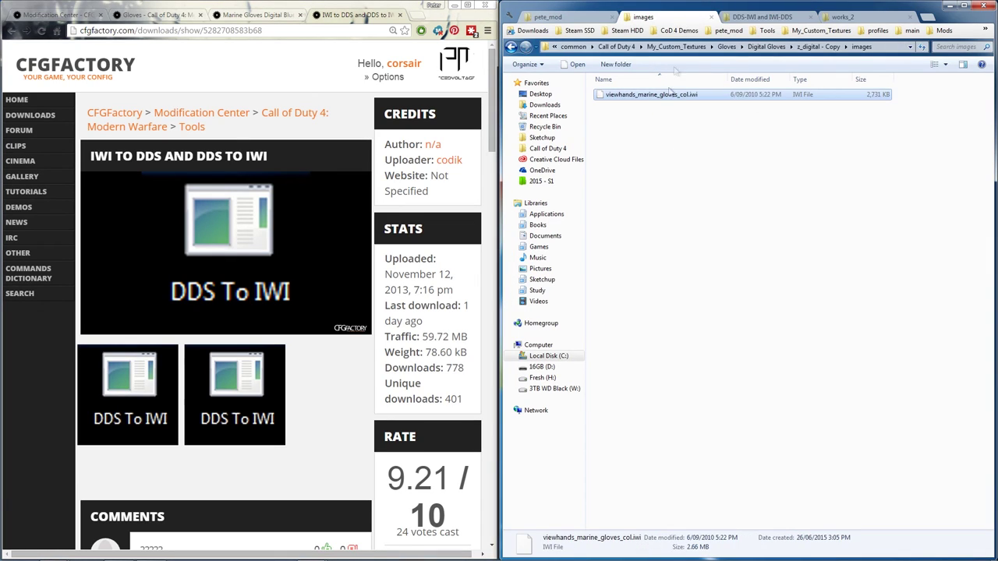
right_click(704, 104)
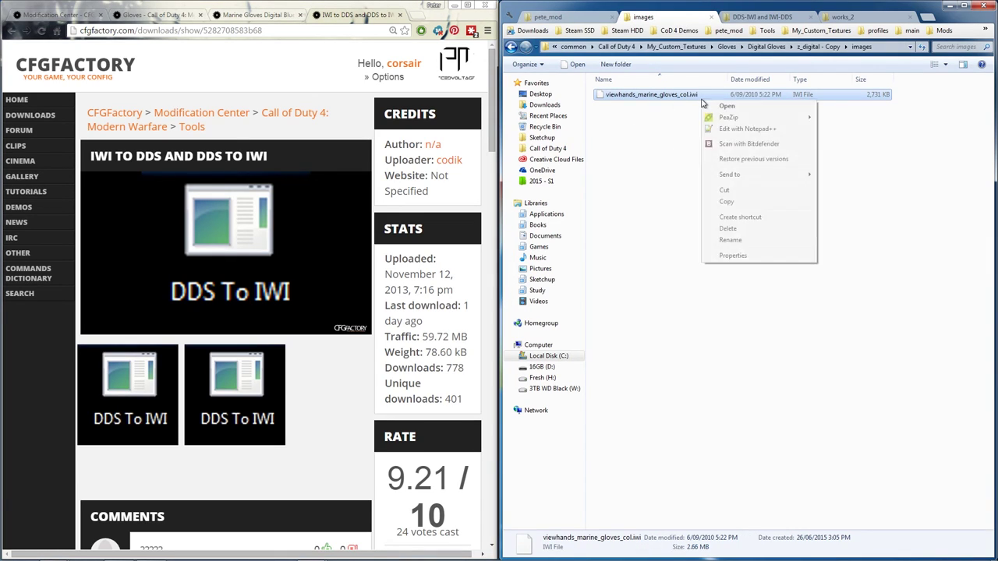
left_click(729, 201)
right_click(697, 97)
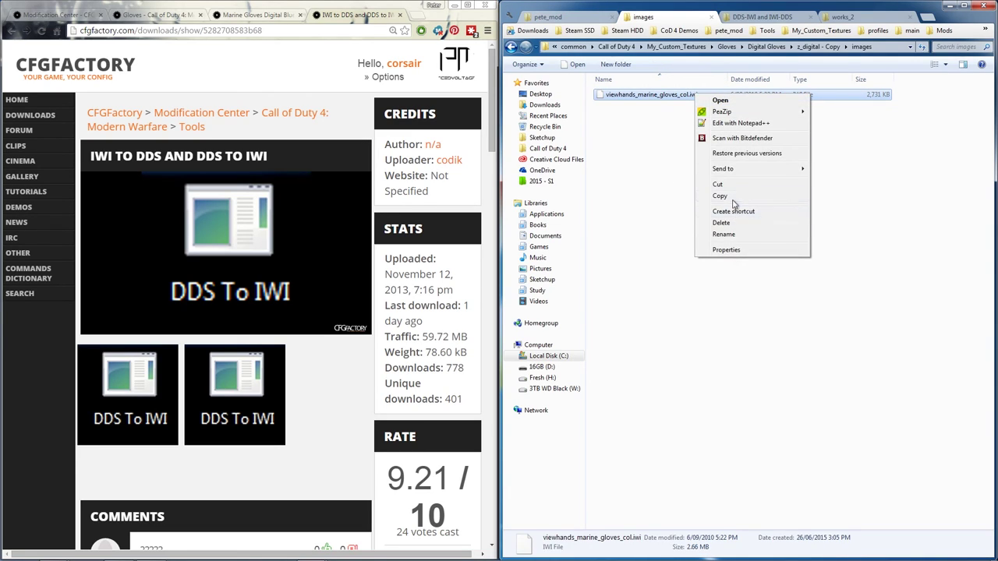
left_click(733, 203)
left_click(756, 19)
right_click(730, 198)
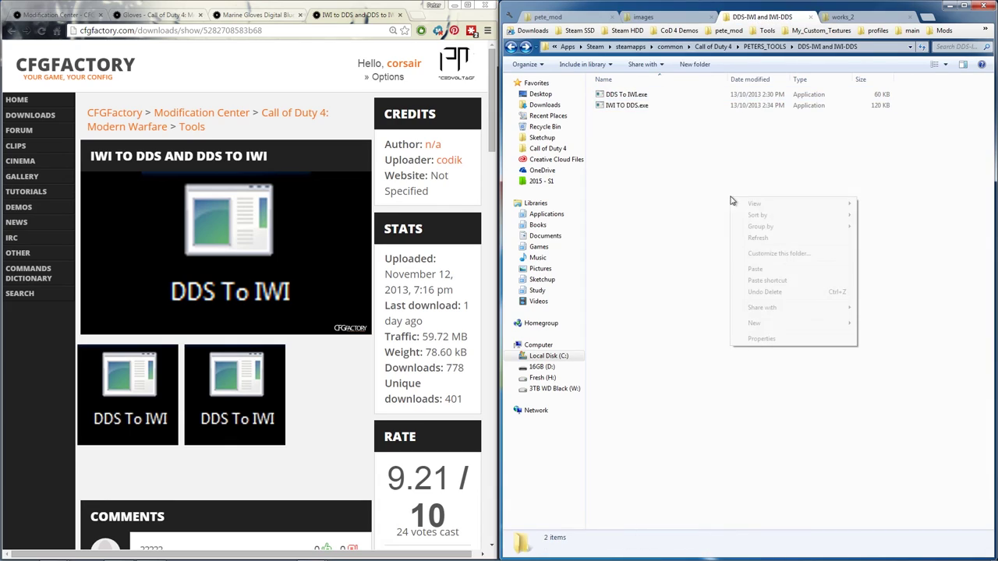
left_click(755, 268)
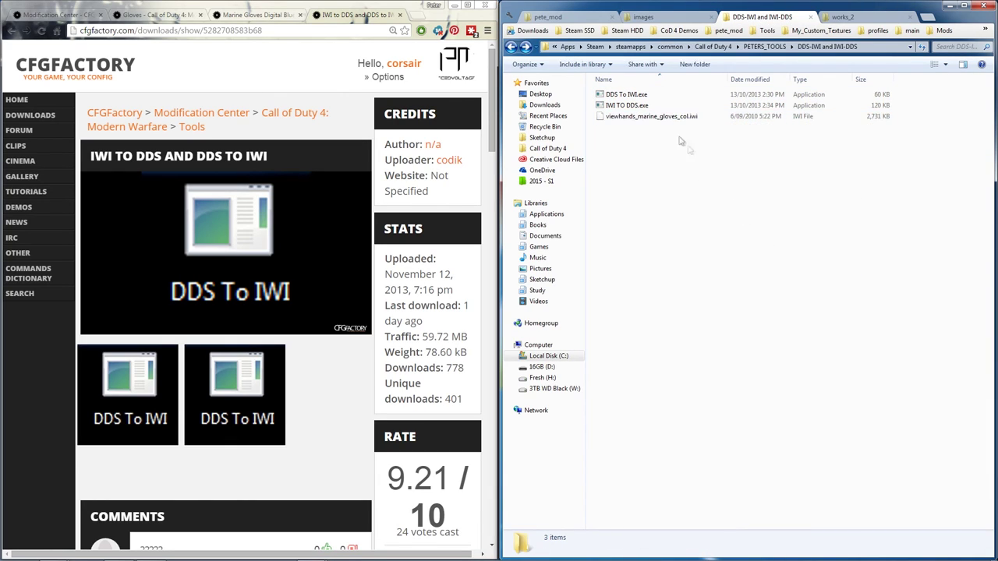
Convert viewhands_marine_gloves_col.iwi with IWI TO DDS.exe and delete the IWI copy from the converter folder
mouse_move(652, 117)
left_mouse_down()
mouse_move(659, 148)
mouse_move(641, 109)
left_mouse_up()
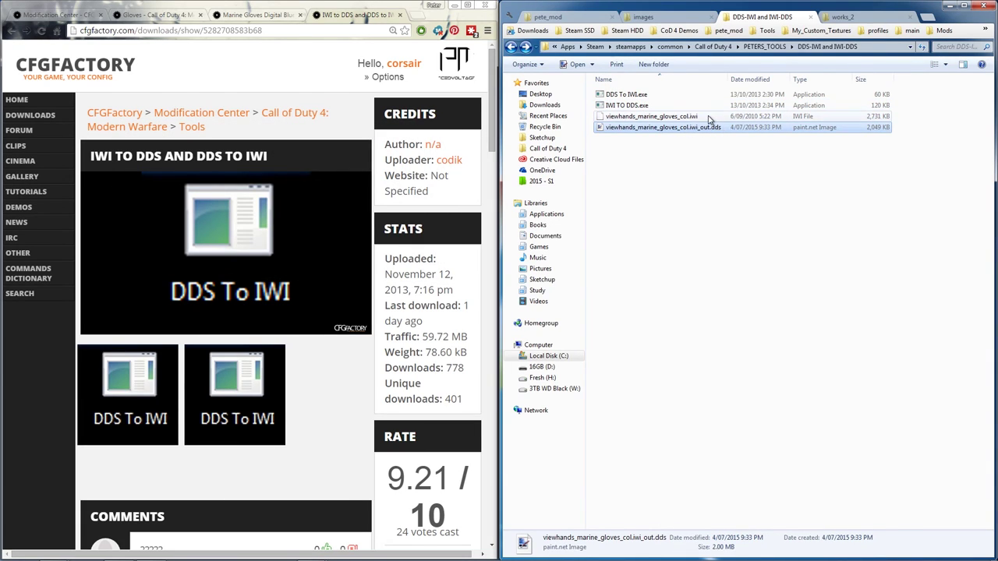
key("Delete")
key("Return")
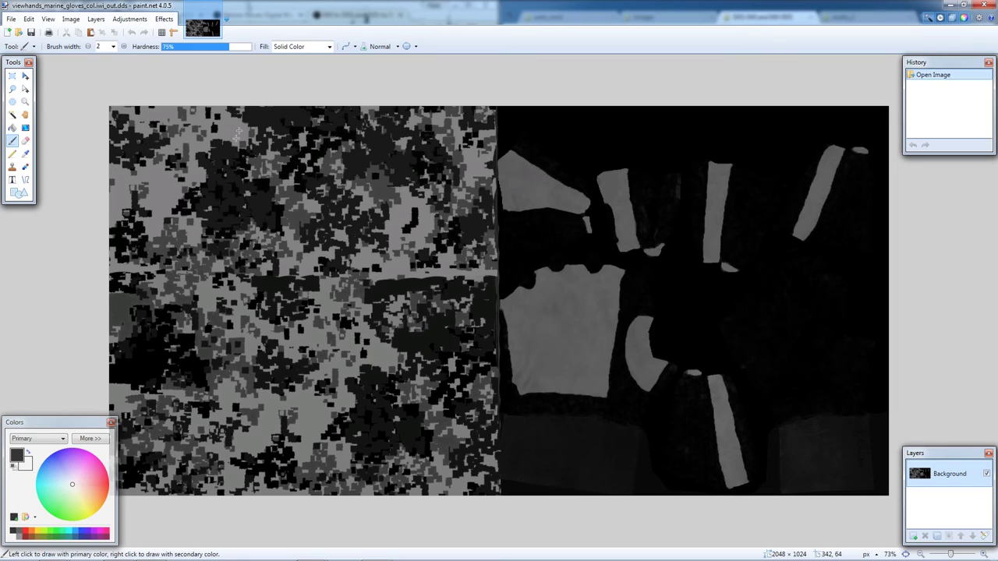
Paint blue freehand brush strokes over the grey glove palm and finger areas of the DDS texture in paint.net
left_click_drag(70, 471, 49, 456)
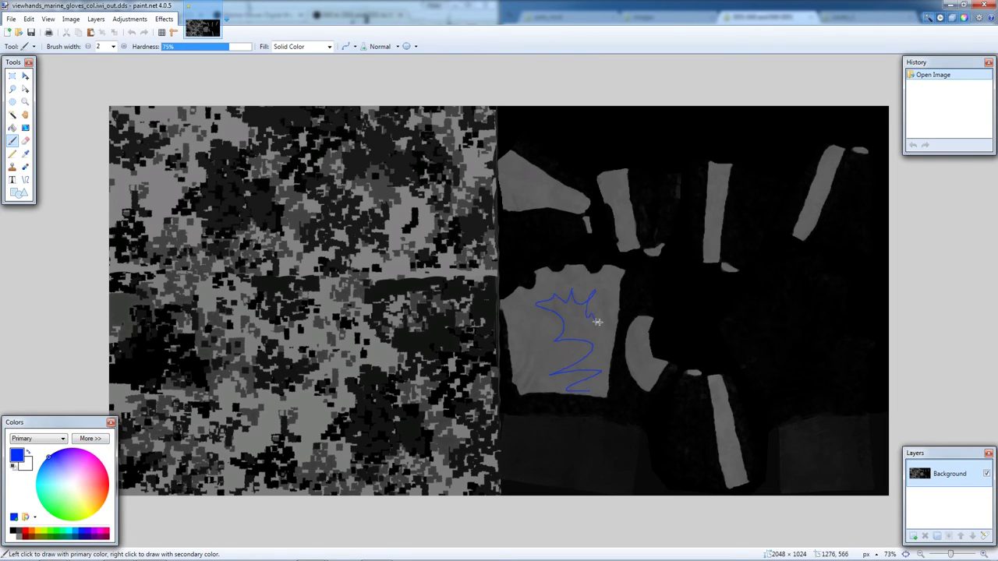
left_click_drag(566, 303, 596, 318)
left_click_drag(652, 375, 678, 396)
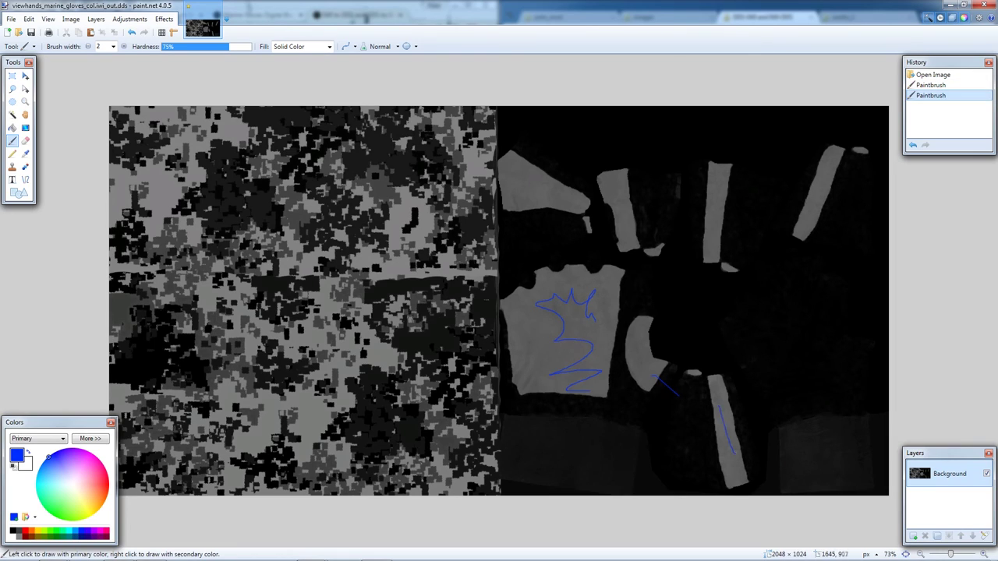
left_click_drag(740, 411, 718, 359)
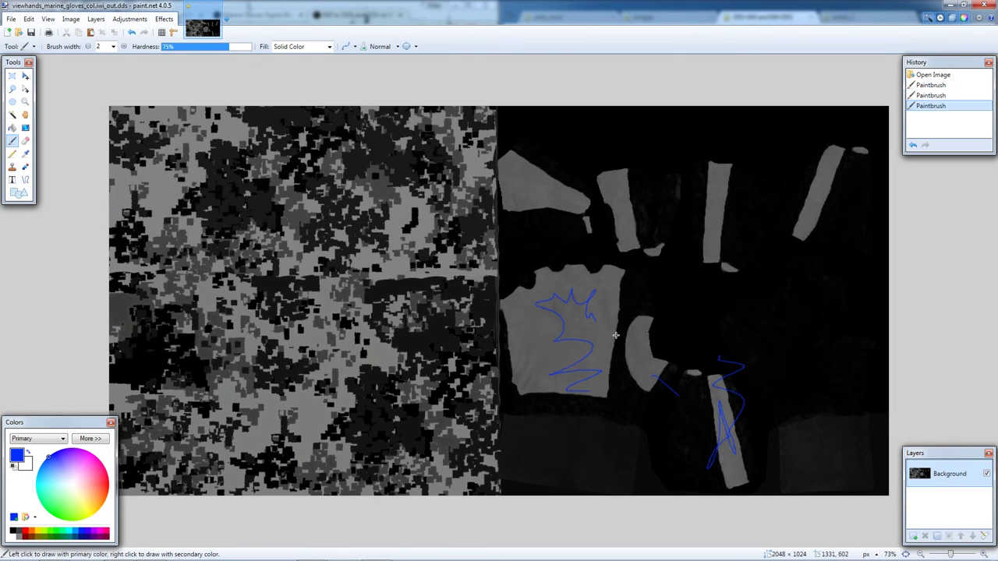
Save the painted texture over viewhands_marine_gloves_col.iwi_out.dds using DXT1 (Opaque/1-bit Alpha) with Cluster fit and Perceptual error metric
key("ctrl+s")
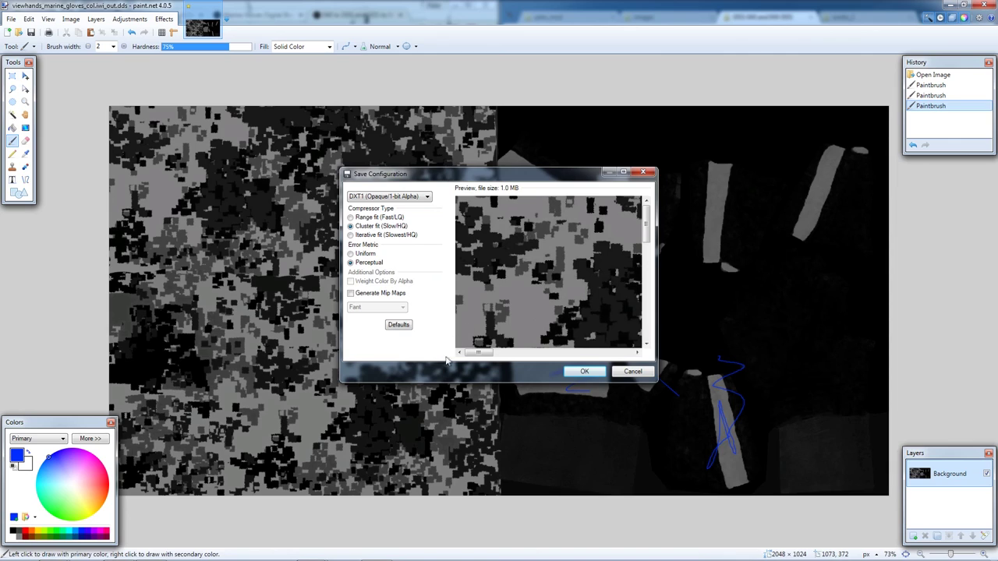
left_click(584, 372)
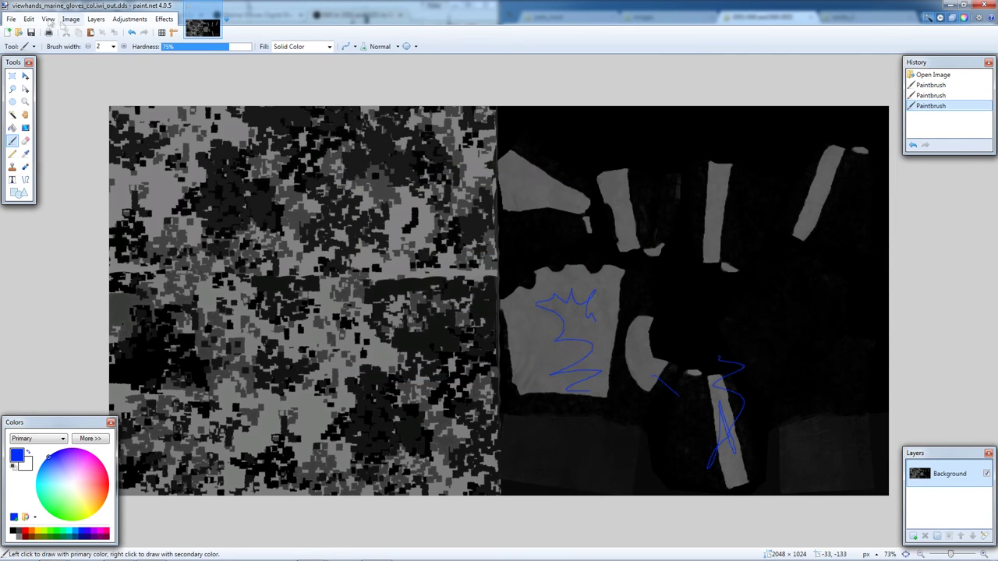
left_click(12, 18)
left_click(35, 103)
left_click(245, 223)
left_click(244, 226)
double_click(199, 72)
left_click(529, 289)
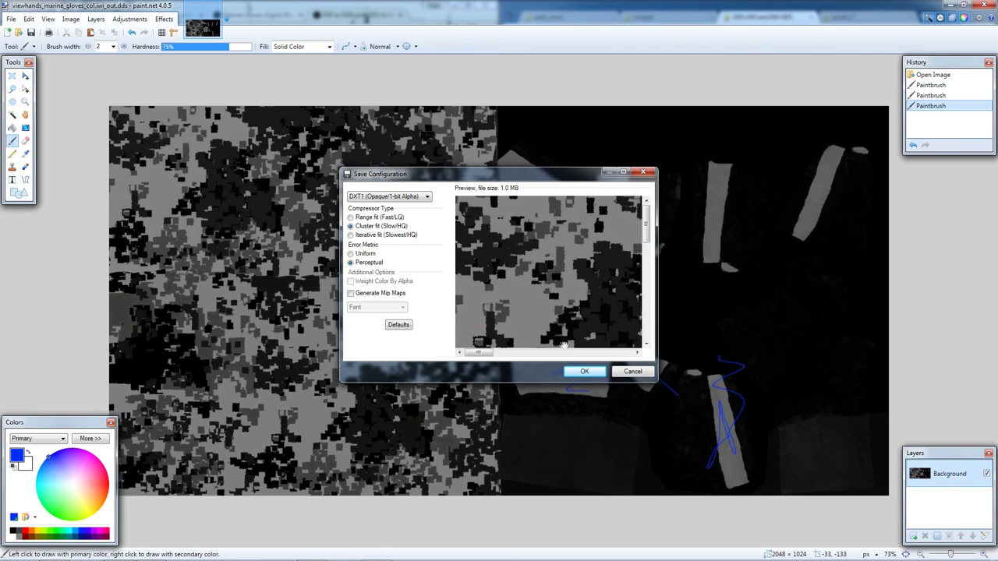
left_click(584, 370)
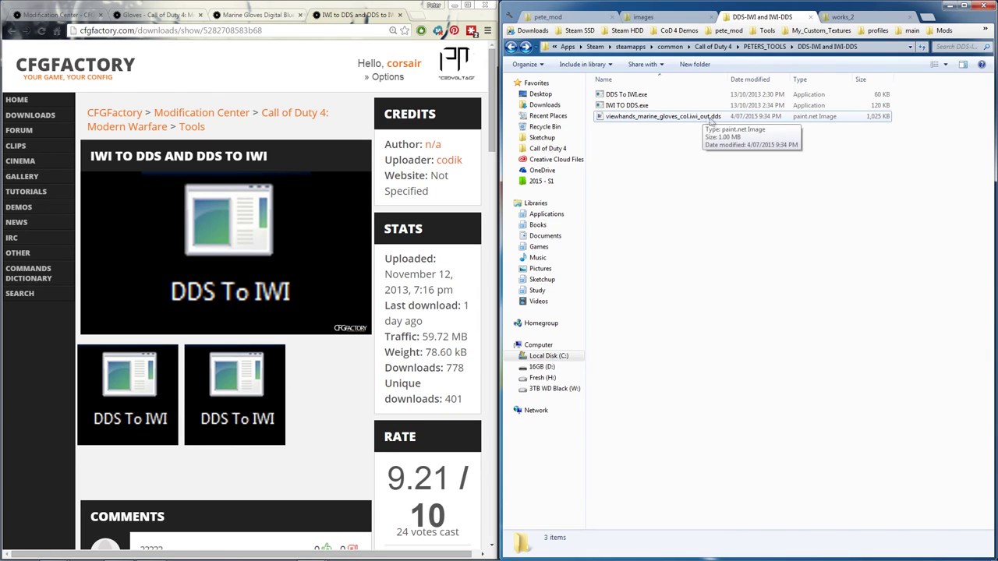
Convert the edited DDS texture with DDS To IWI.exe and delete the DDS file from the converter folder
left_click_drag(711, 118, 629, 97)
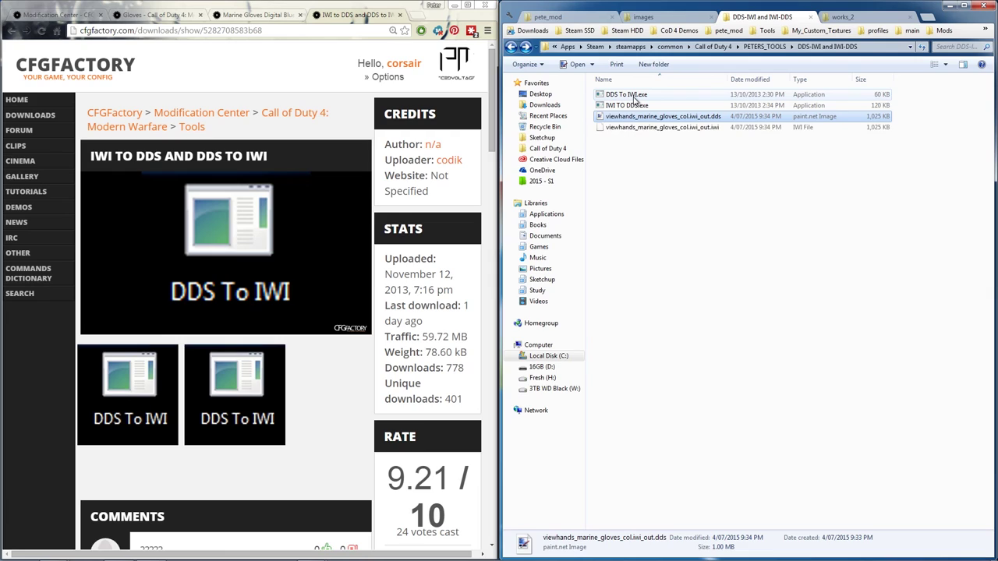
key("Delete")
key("Return")
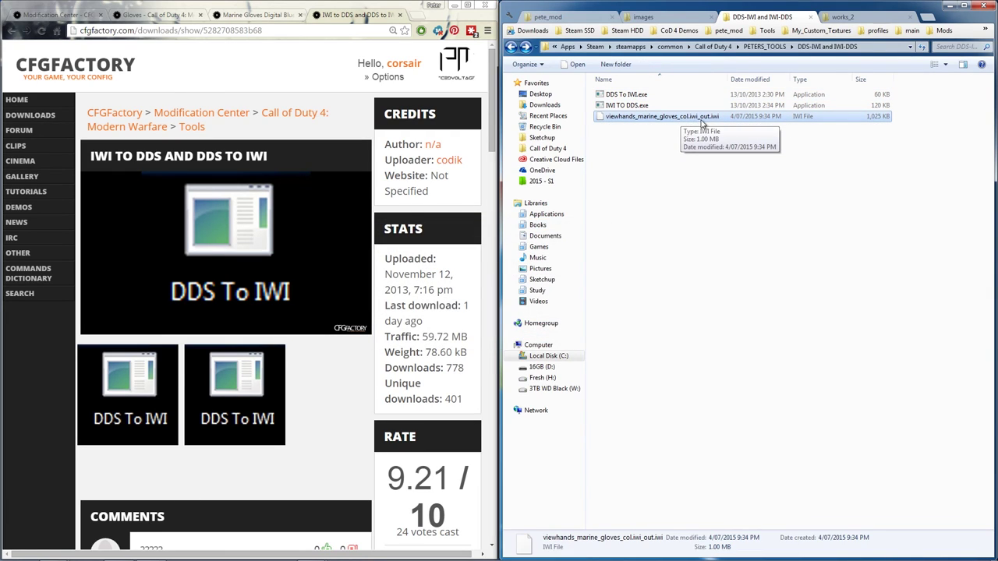
Create a new folder named images in the Digital Gloves folder
left_click(685, 18)
left_click(708, 143)
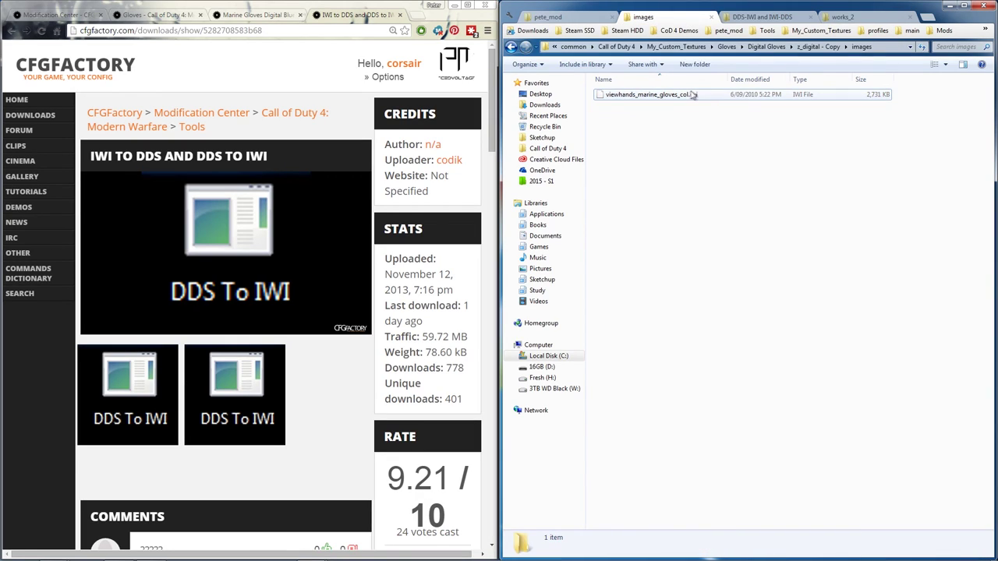
key("BackSpace")
key("BackSpace")
key("BackSpace")
key("Return")
left_click(653, 150)
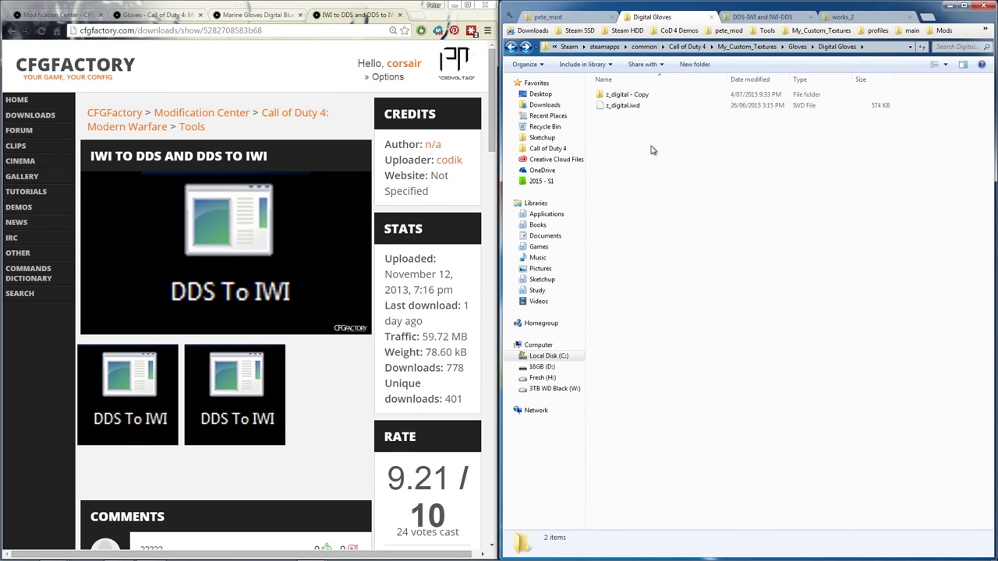
key("ctrl+shift+n")
type("images")
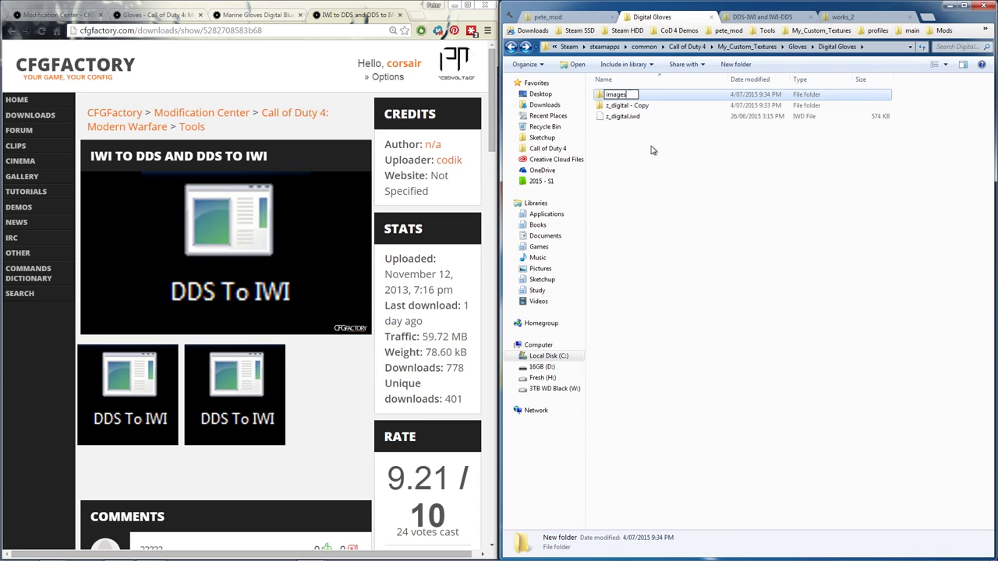
key("Return")
Paste the converted IWI file into the new images folder and rename it viewhands_marine_gloves_col.iwi
key("Return")
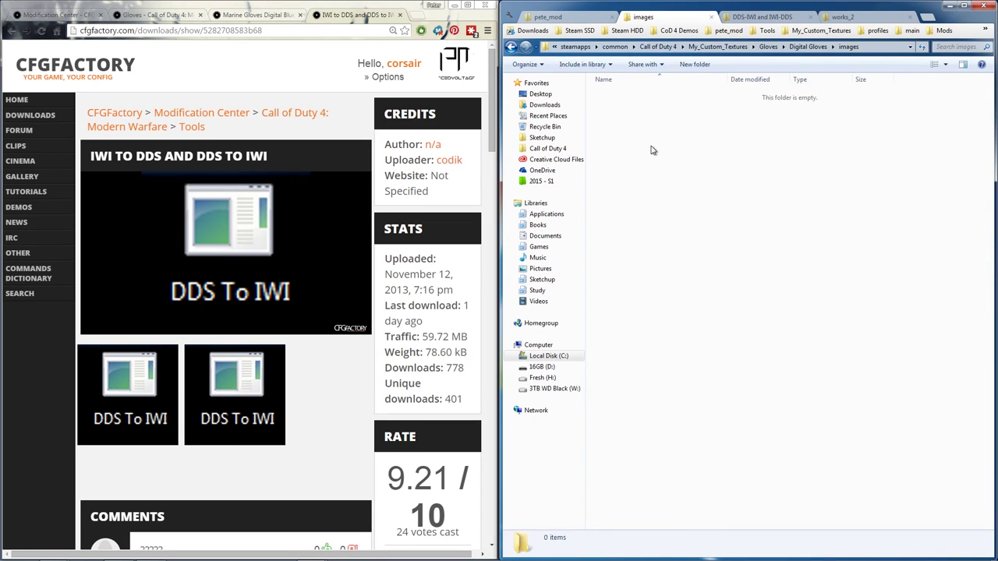
key("ctrl+v")
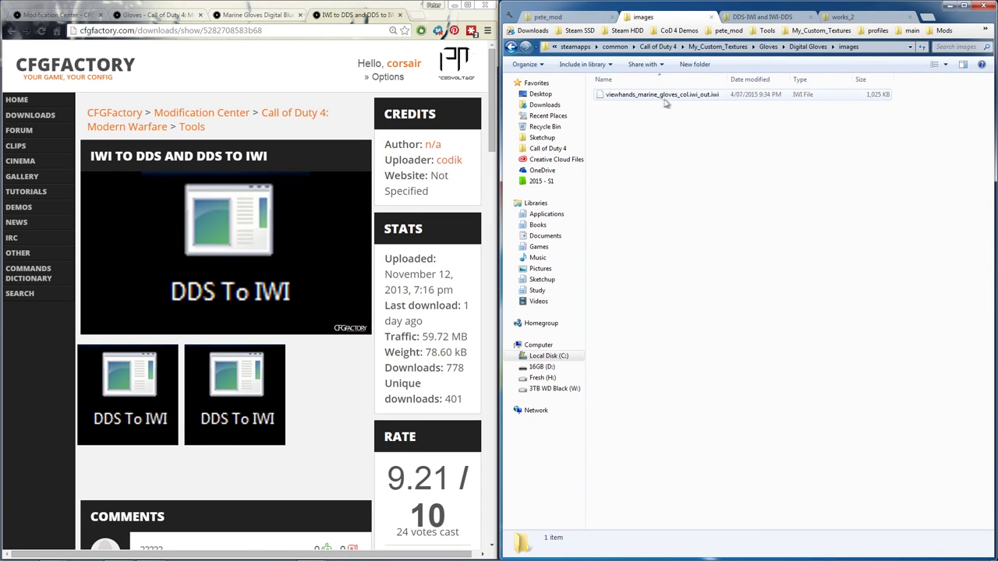
left_click(696, 97)
left_click(707, 97)
key("End")
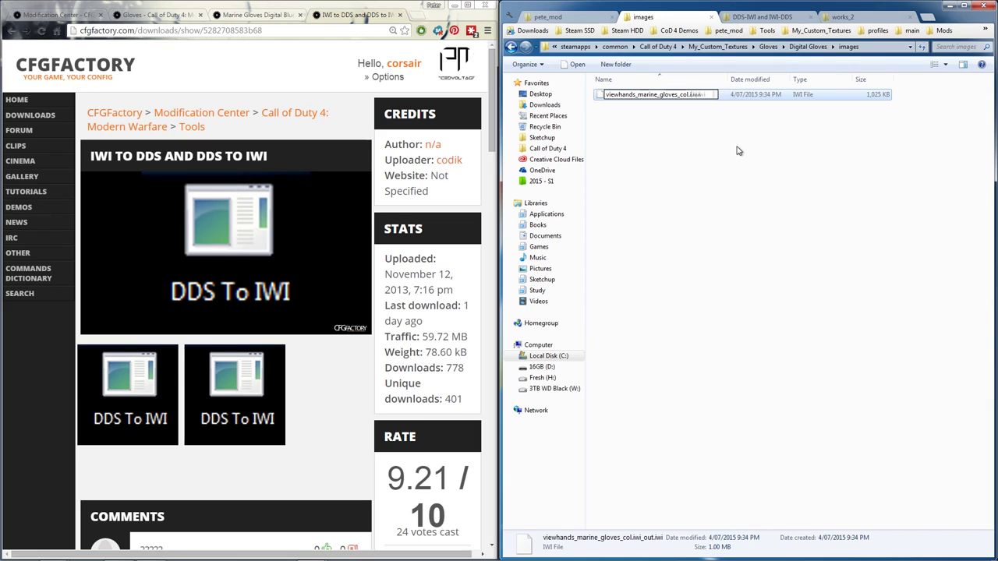
key("Return")
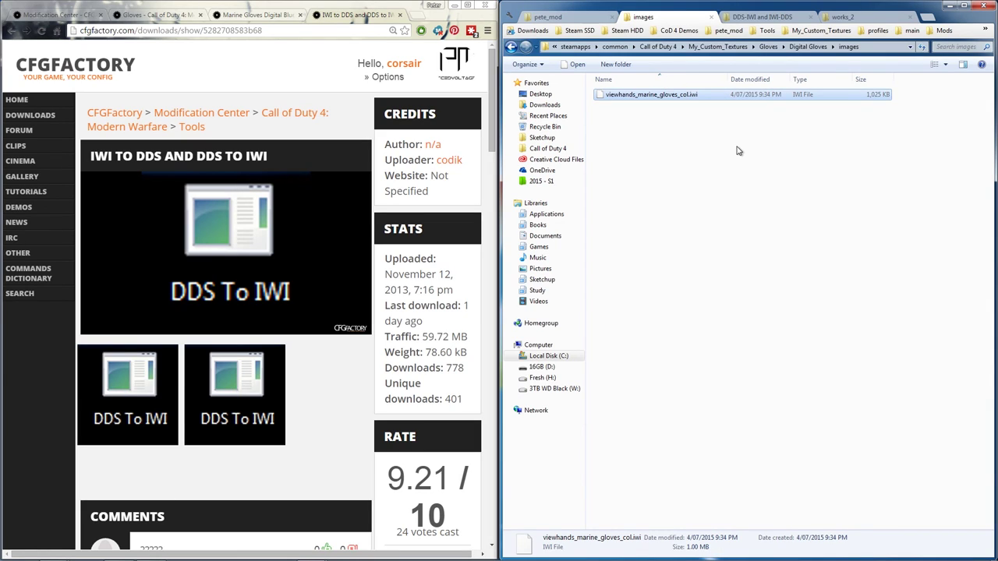
Compress the new images folder into a ZIP archive with PeaZip and open the archive to check its contents
key("BackSpace")
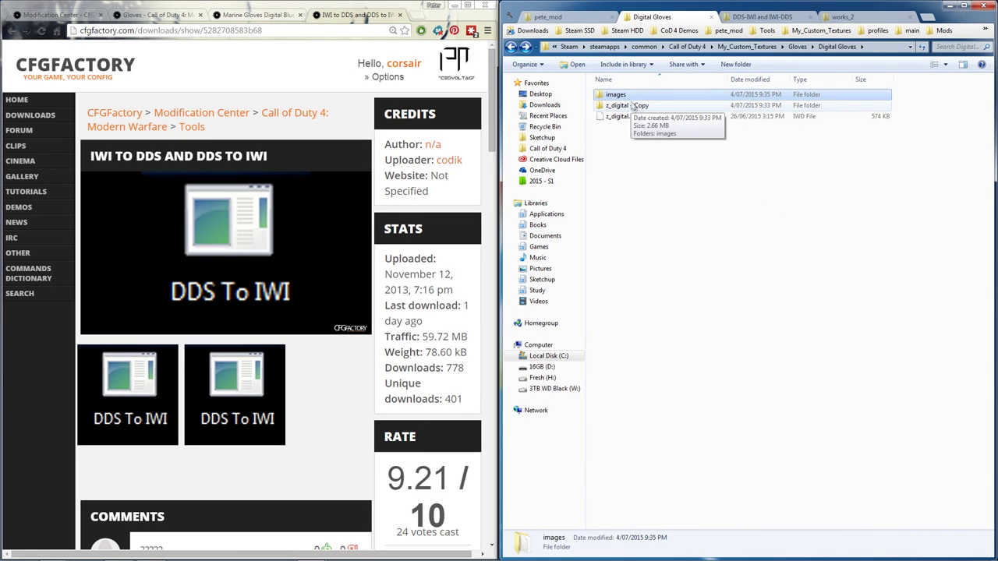
right_click(629, 96)
mouse_move(659, 123)
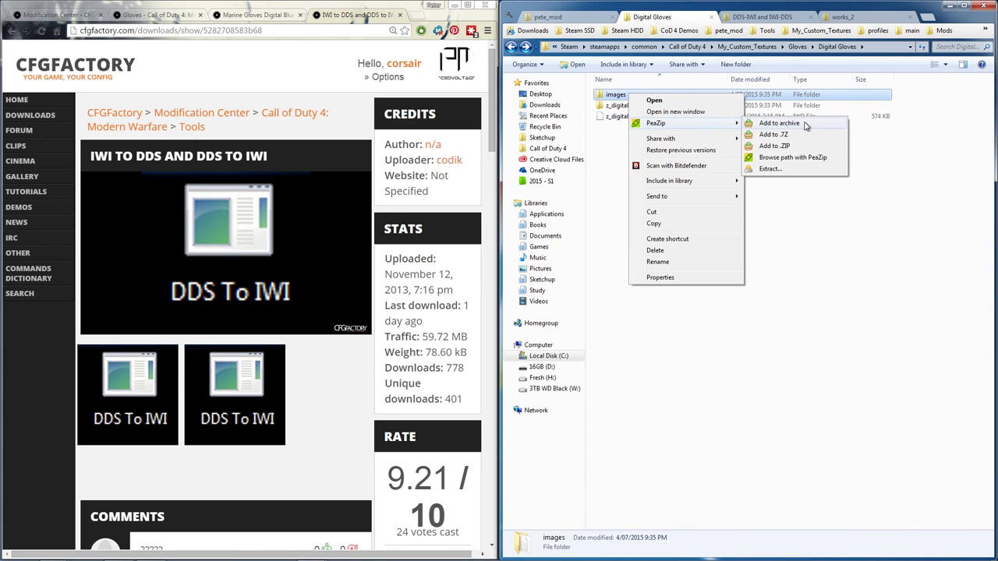
left_click(809, 146)
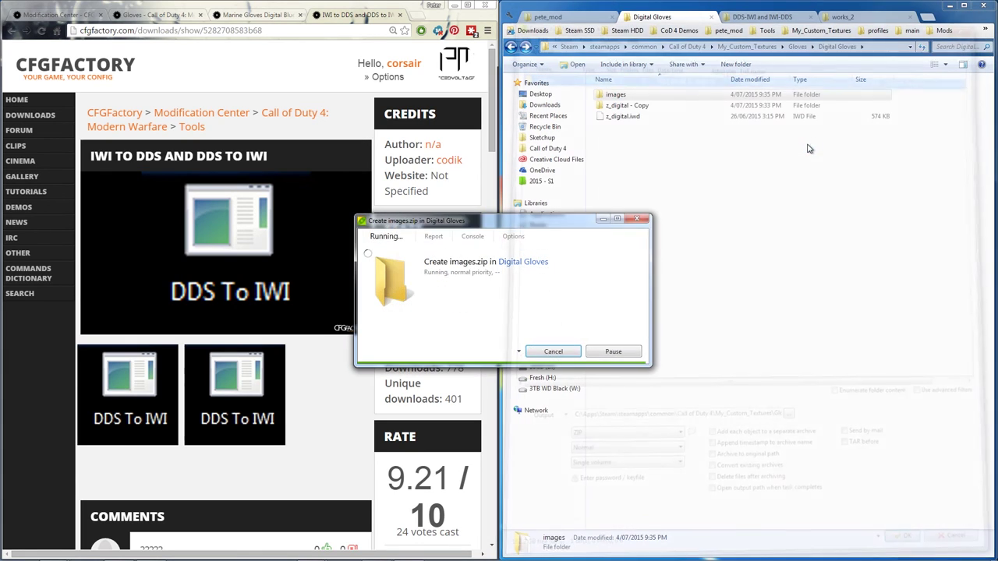
left_click(630, 118)
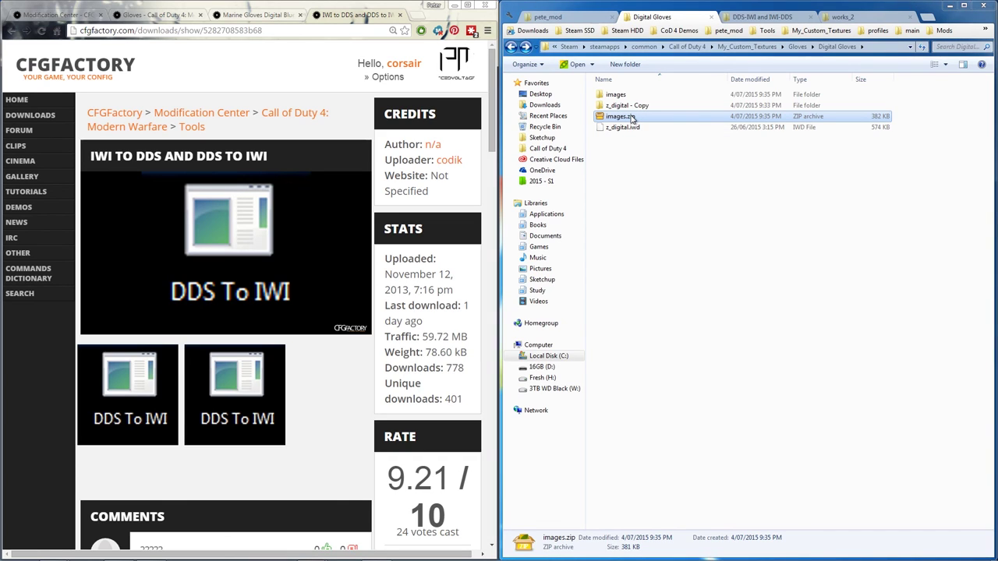
double_click(632, 117)
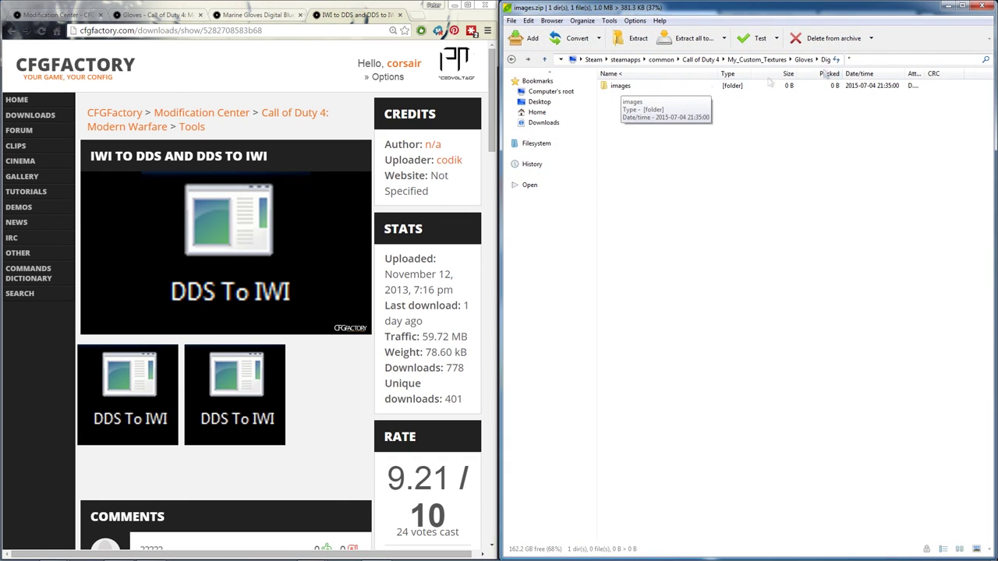
left_click(981, 5)
Rename images.zip in the Digital Gloves folder as z_peter.iwd
right_click(634, 123)
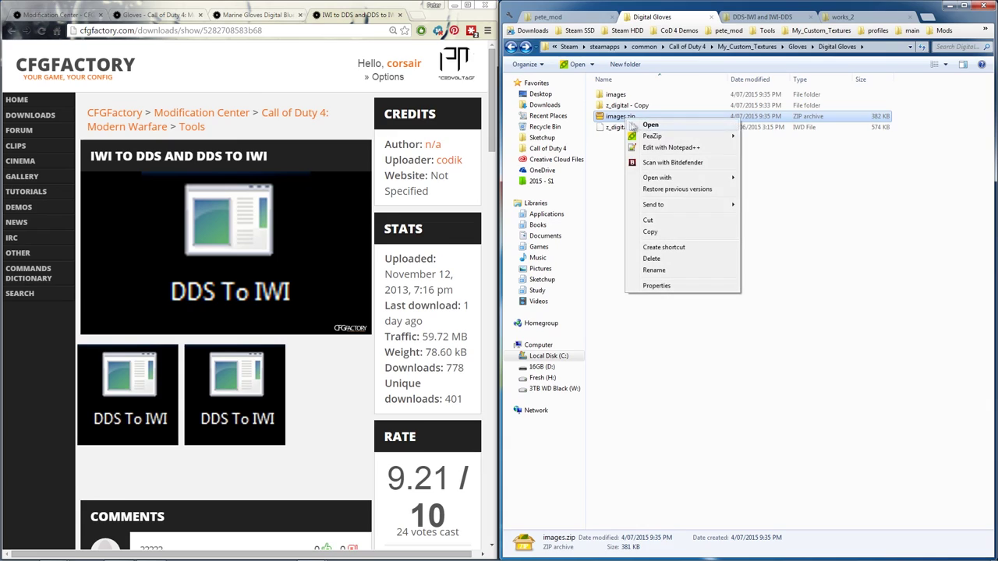
left_click(659, 270)
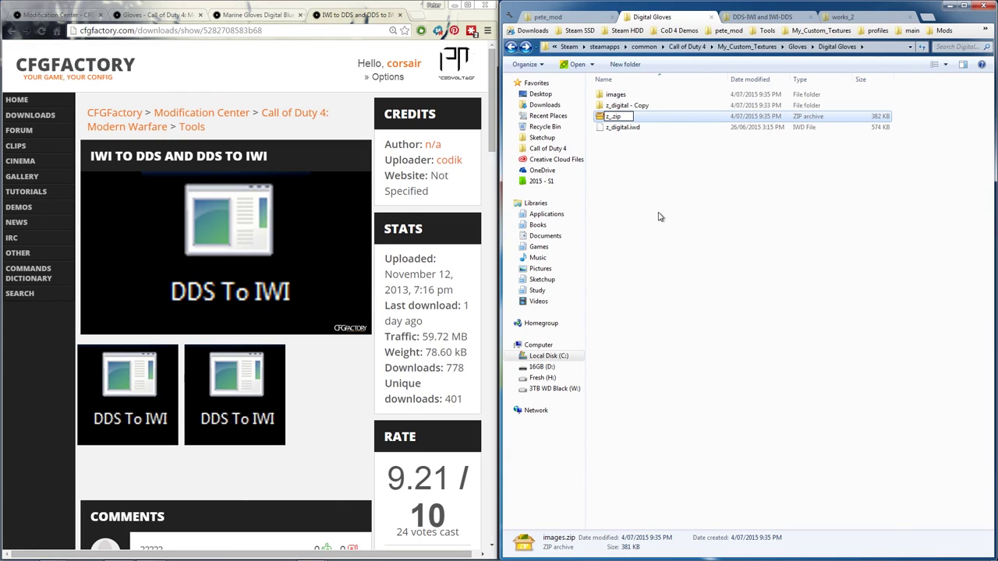
key("BackSpace")
key("BackSpace")
key("BackSpace")
type("peter.iwd")
key("Return")
key("Return")
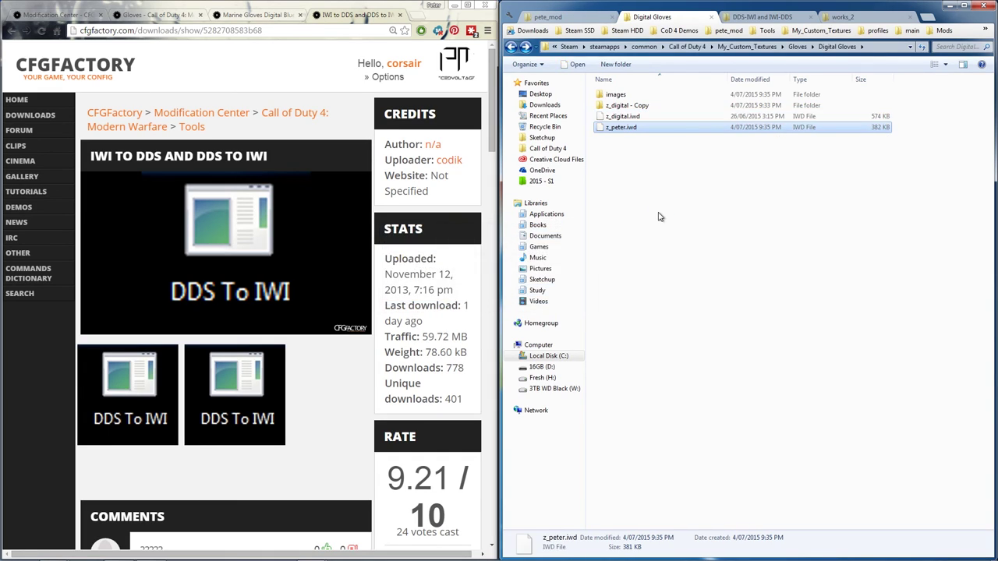
Copy z_peter.iwd from the Digital Gloves folder into the pete_mod folder
right_click(637, 132)
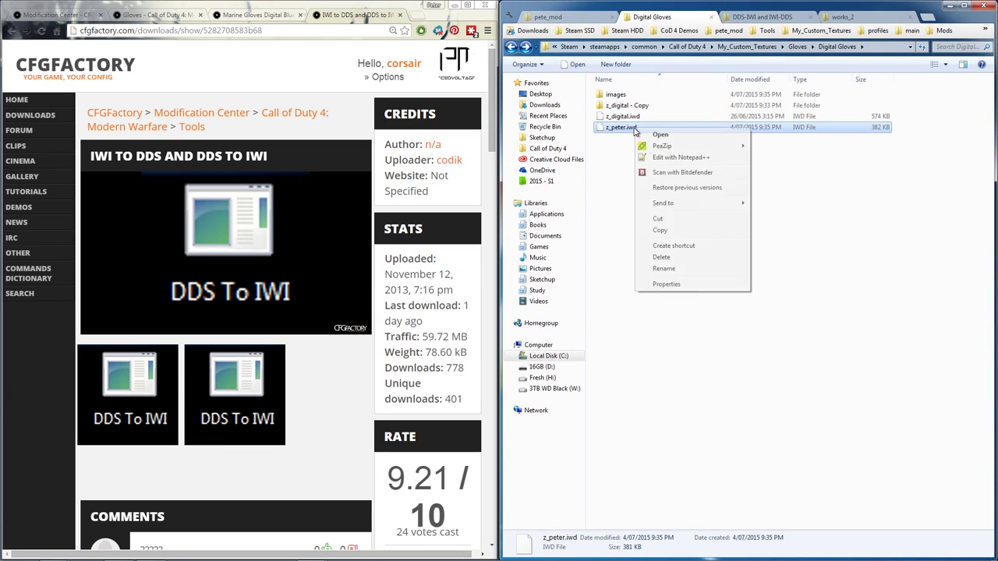
left_click(672, 237)
left_click(613, 15)
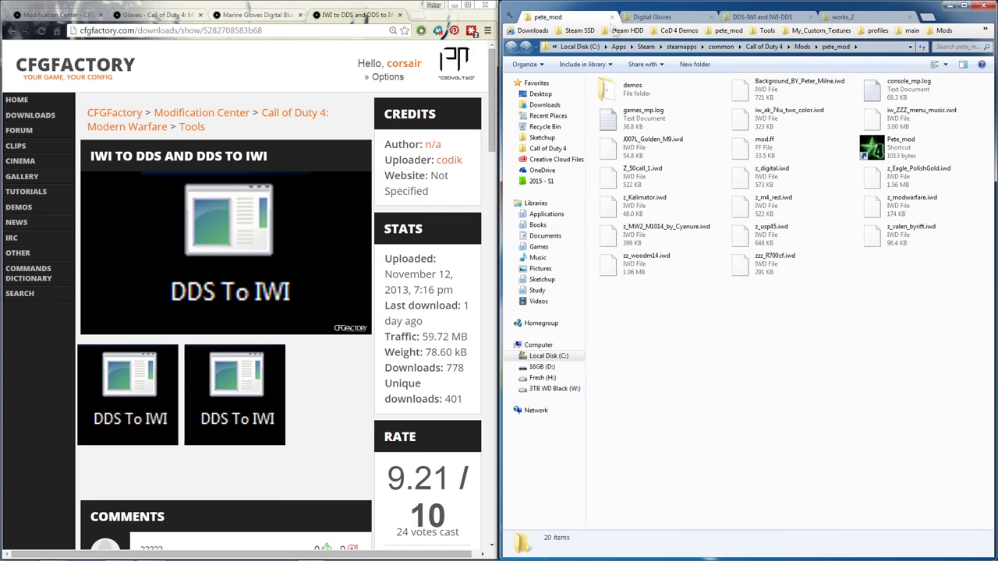
right_click(710, 355)
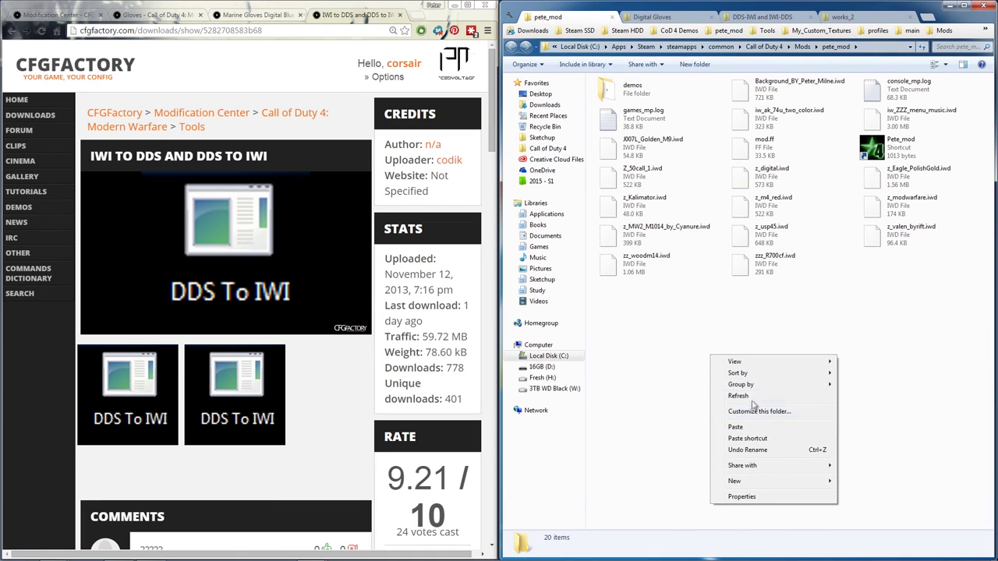
left_click(755, 427)
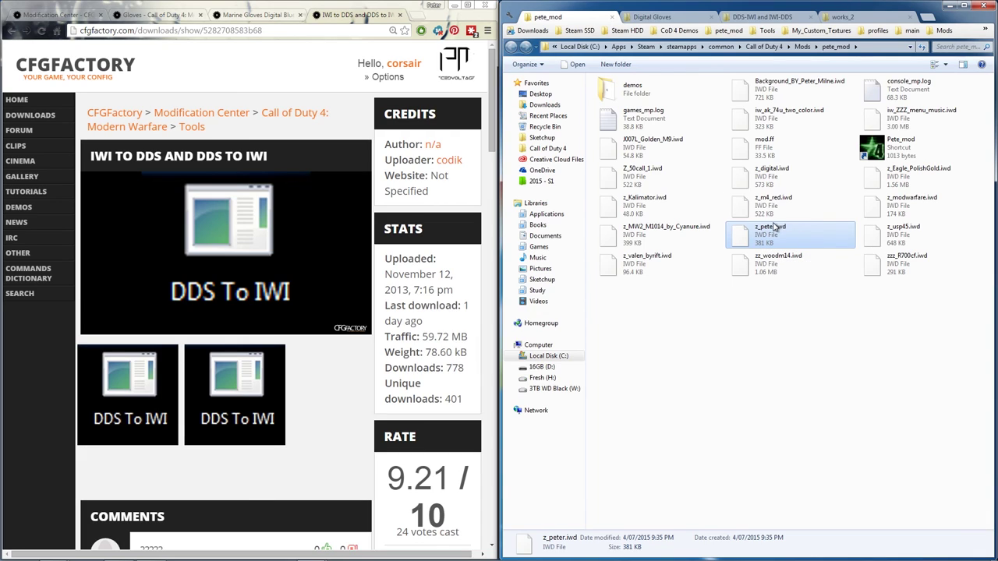
Examine the logos on the glove texture viewhands_marine_gloves_col_PETERS.dds from the works_2 folder in paint.net, and close the image
left_click(843, 16)
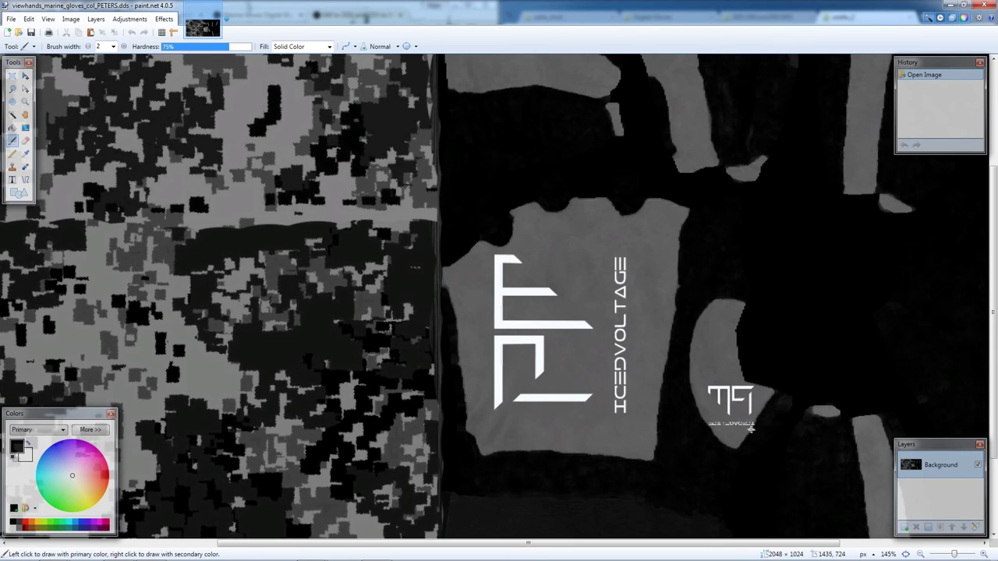
scroll(644, 407, "up", 1)
scroll(685, 360, "down", 3)
scroll(685, 360, "up", 4)
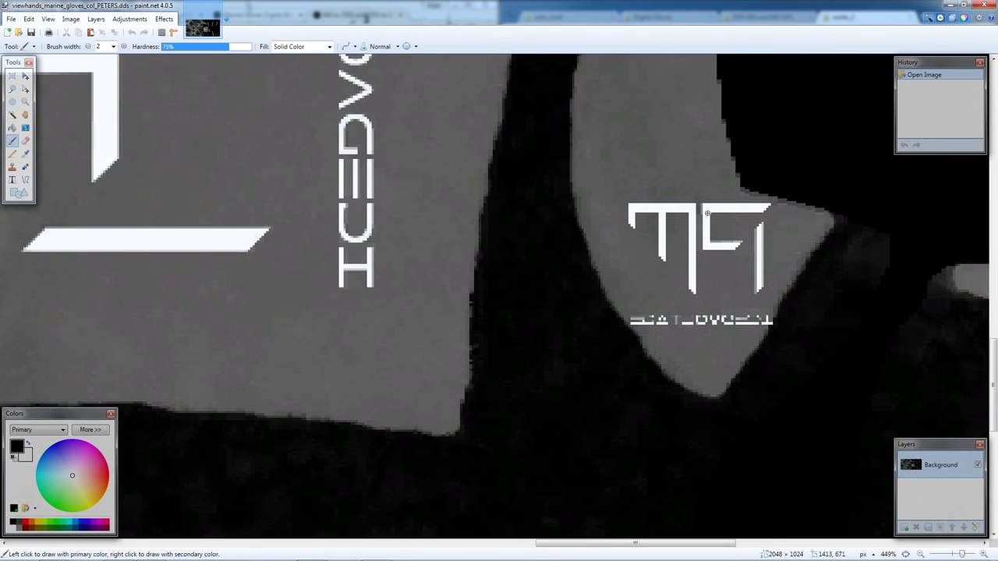
scroll(698, 273, "down", 6)
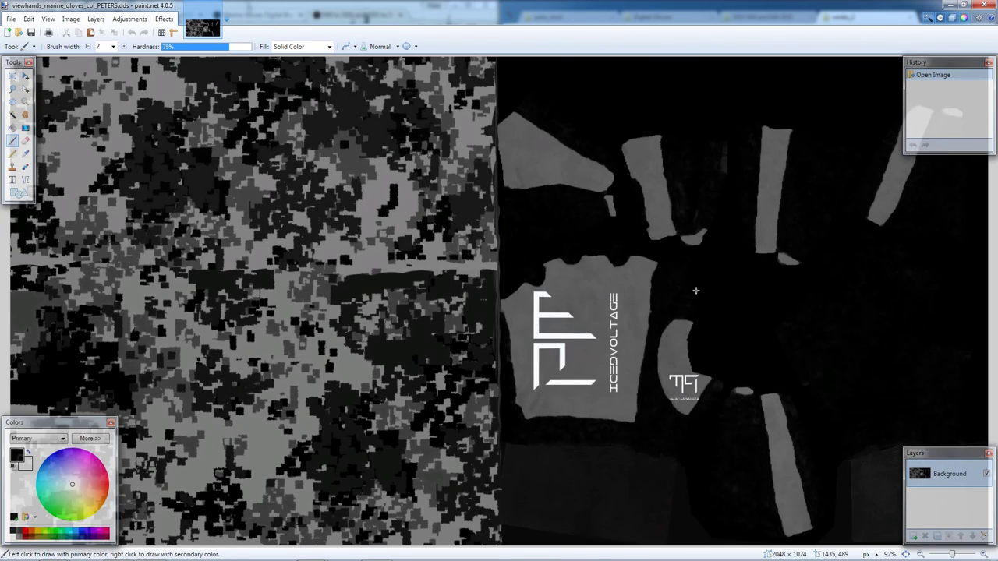
key("alt+F4")
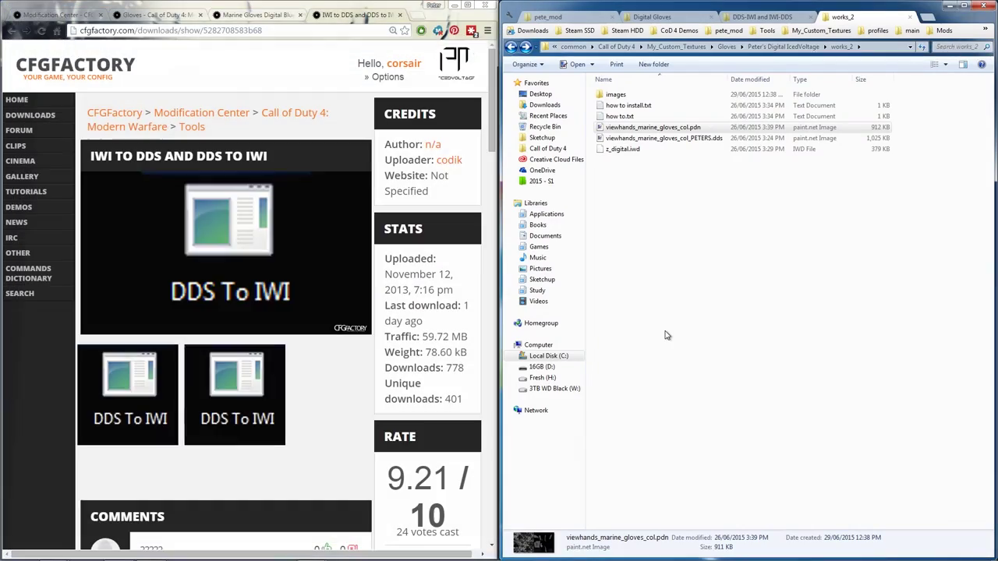
left_click(624, 151)
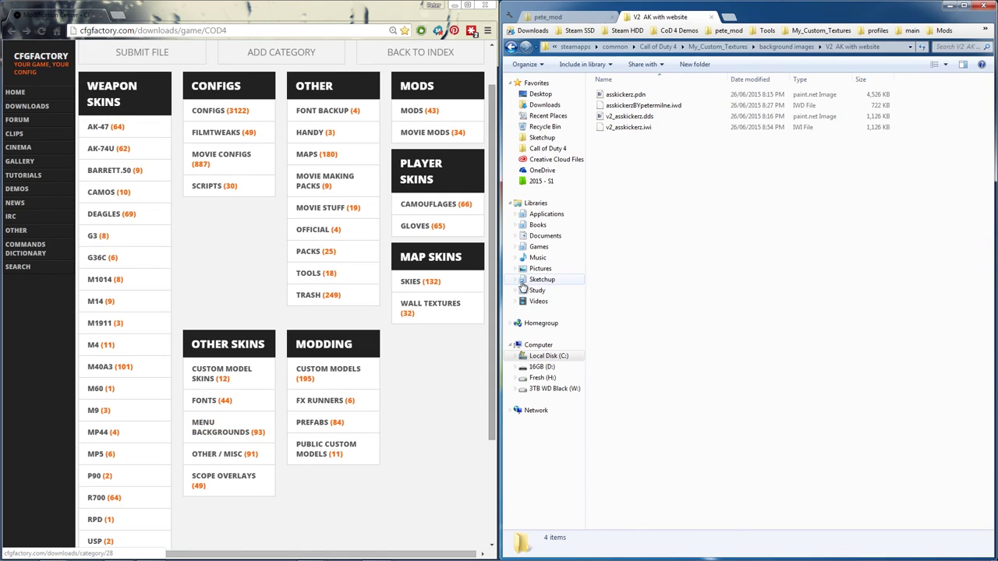
Copy Some Days.iwd from the broken_Rainy_world_Background folder and switch to the pete_mod folder
left_click(694, 234)
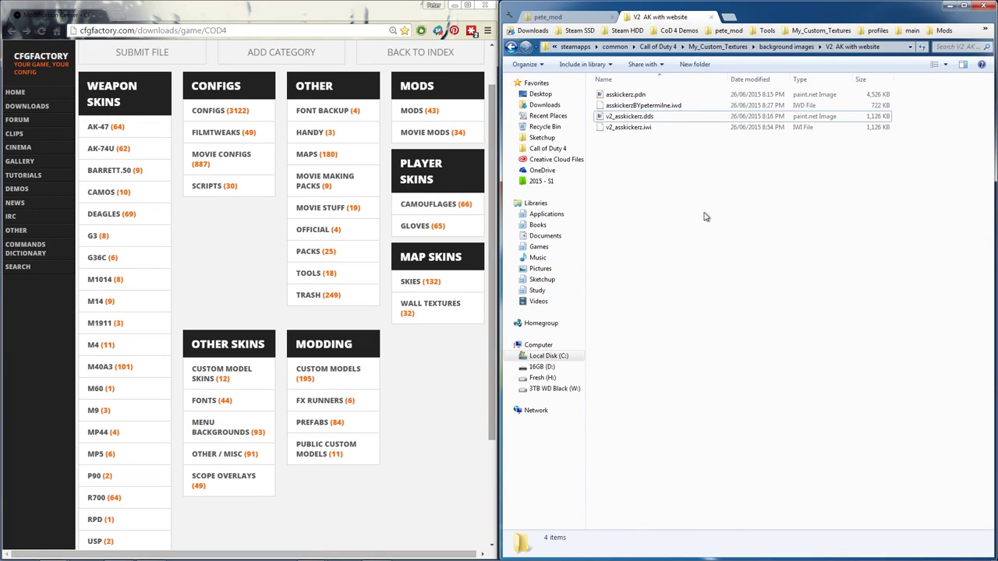
key("BackSpace")
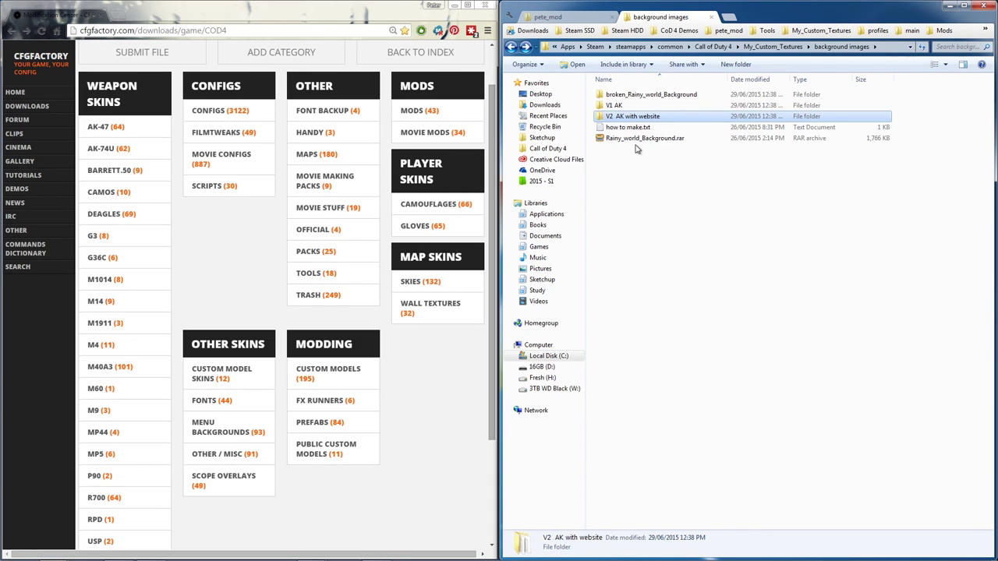
left_click(629, 138)
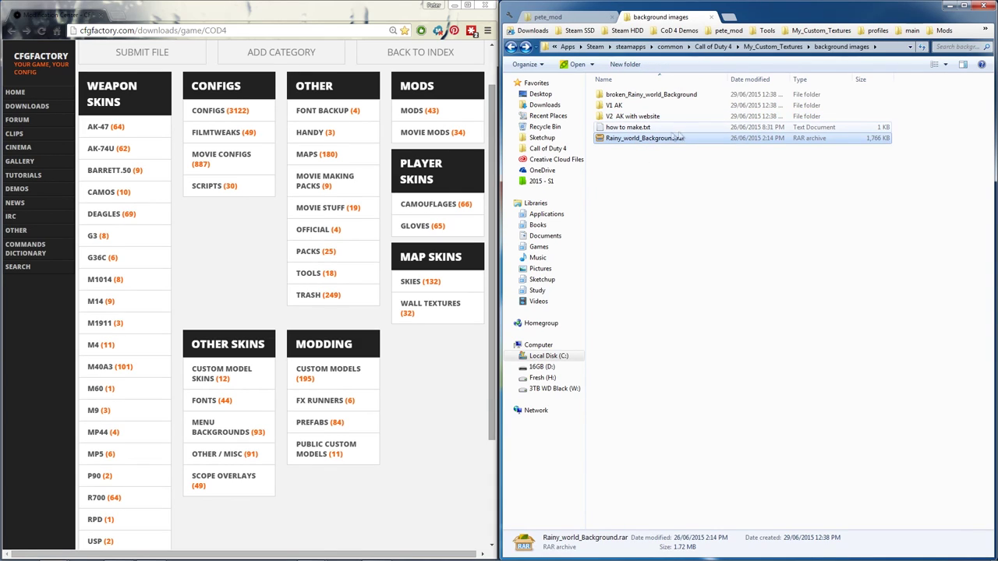
double_click(686, 94)
left_click(642, 106)
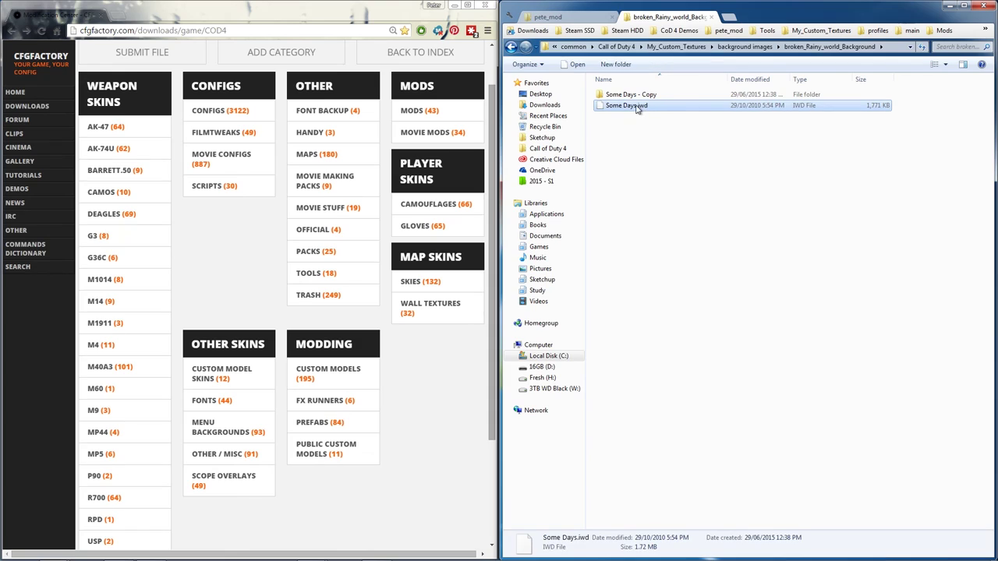
right_click(636, 106)
left_click(661, 208)
left_click(550, 16)
left_click(745, 314)
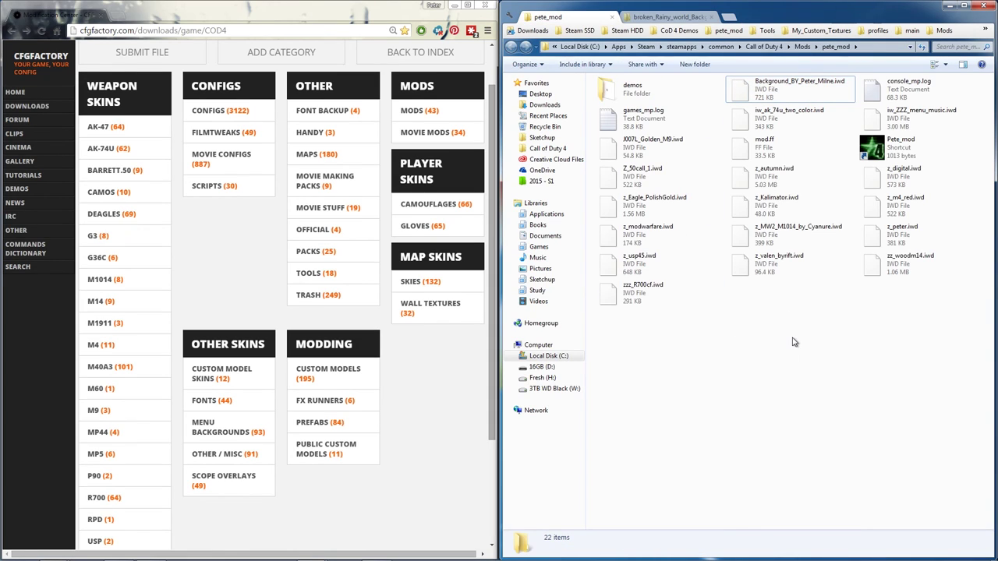
View v2_asskickerz.dds from the V2 AK with website folder in paint.net and close it
key("ctrl+Tab")
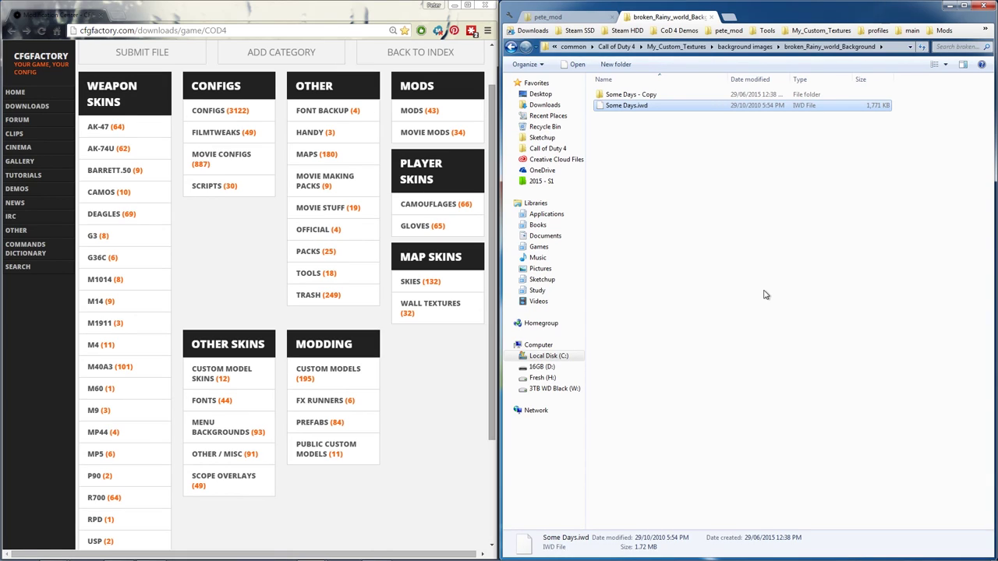
key("BackSpace")
double_click(628, 122)
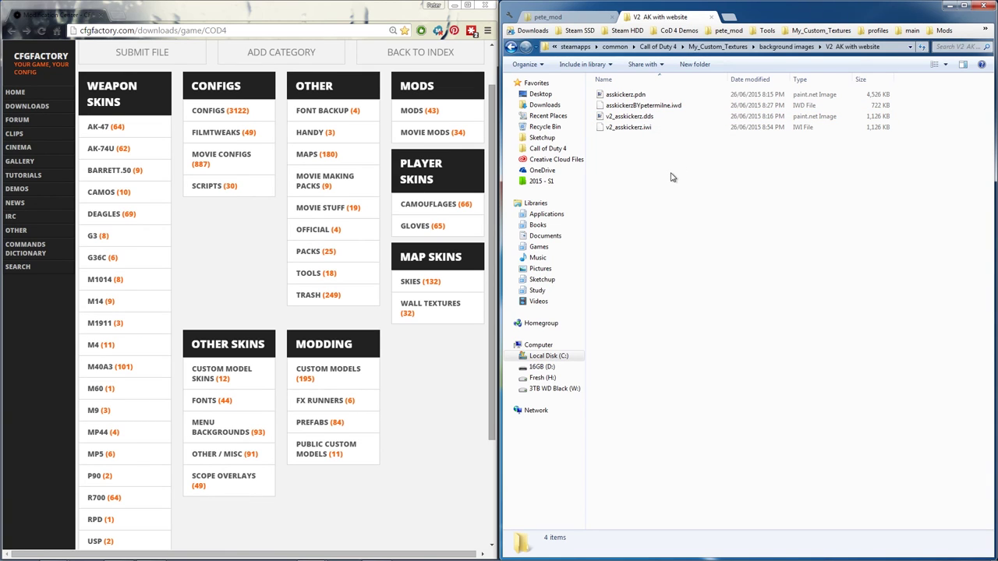
double_click(630, 116)
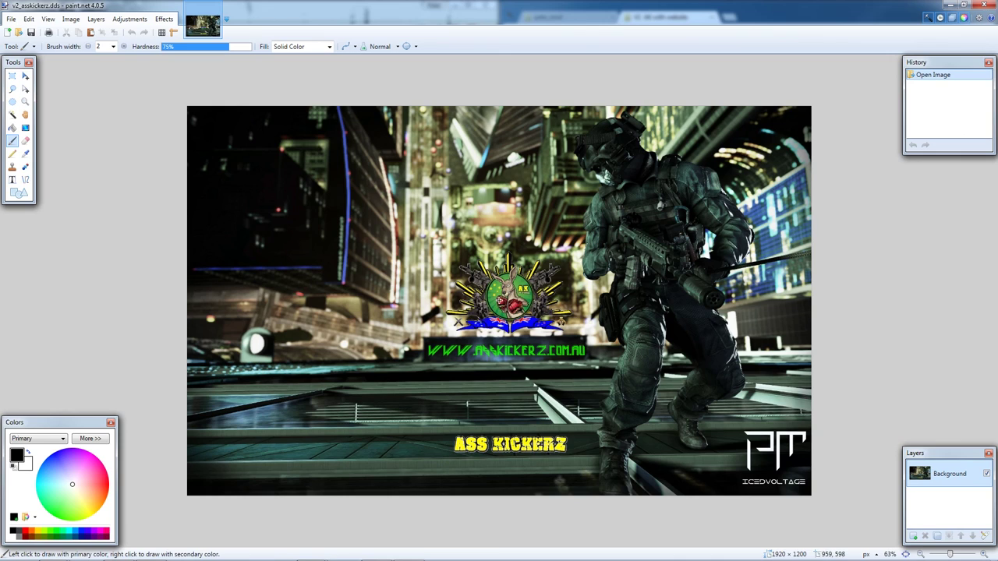
key("alt+F4")
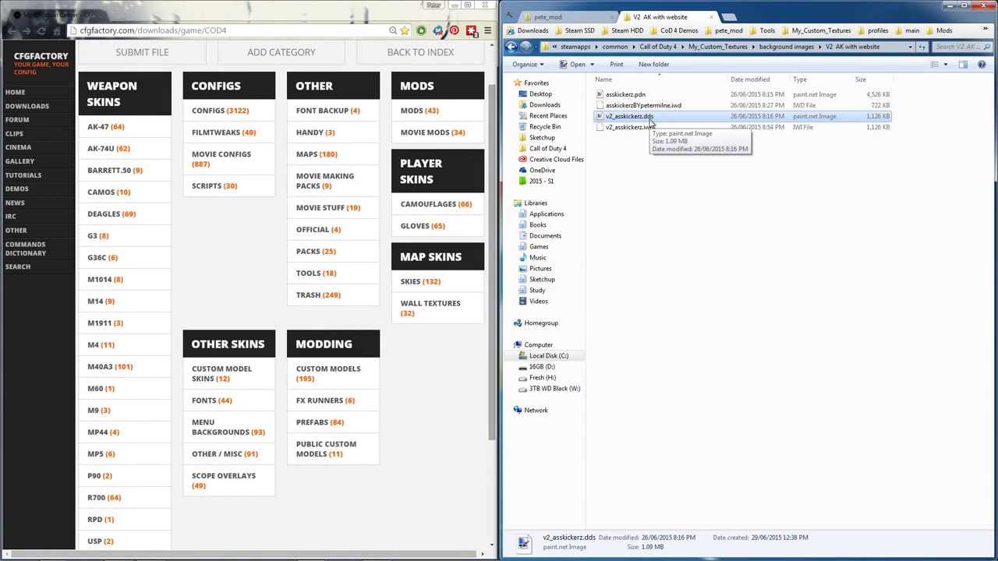
Copy v2_asskickerz.dds into the DDS-IWI and IWI-DDS tools folder and convert it with DDS To IWI.exe
left_click(728, 17)
left_click(767, 31)
double_click(657, 105)
left_click(666, 17)
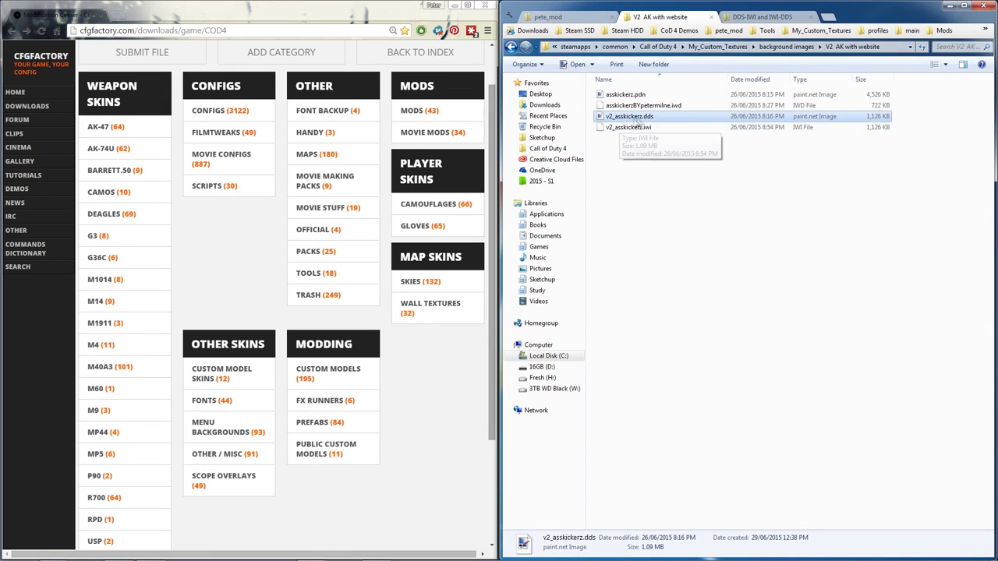
right_click(642, 118)
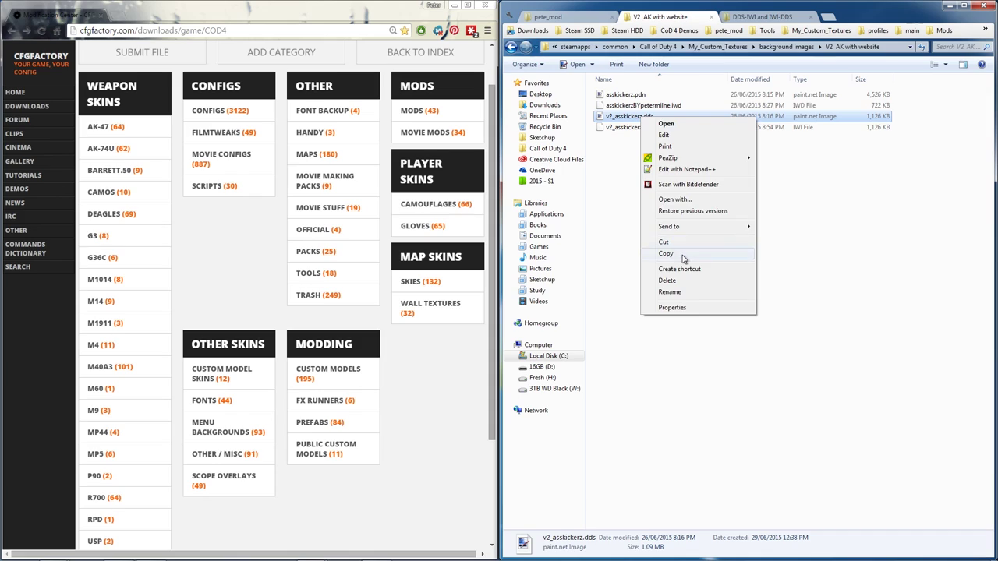
left_click(687, 253)
left_click(753, 17)
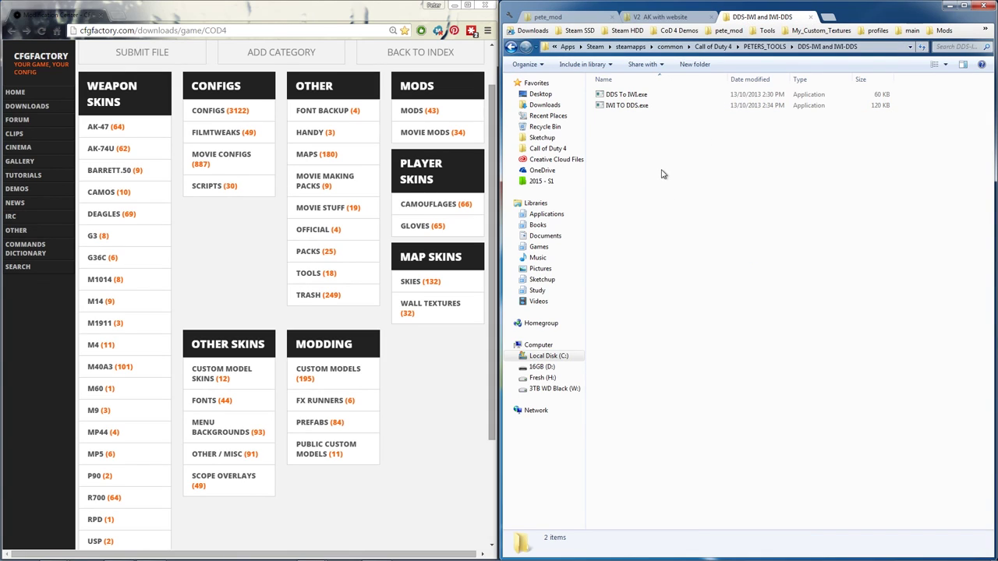
key("ctrl+v")
left_click_drag(632, 117, 643, 96)
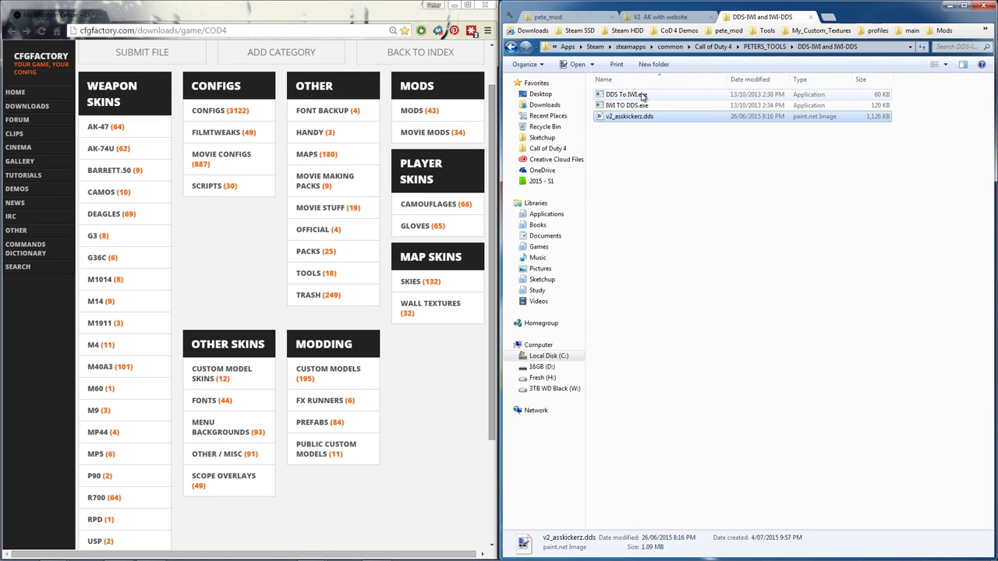
Delete the DDS copy from the tools folder and move v2_asskickerz.iwi to the V2 AK with website folder, replacing the existing file
key("Delete")
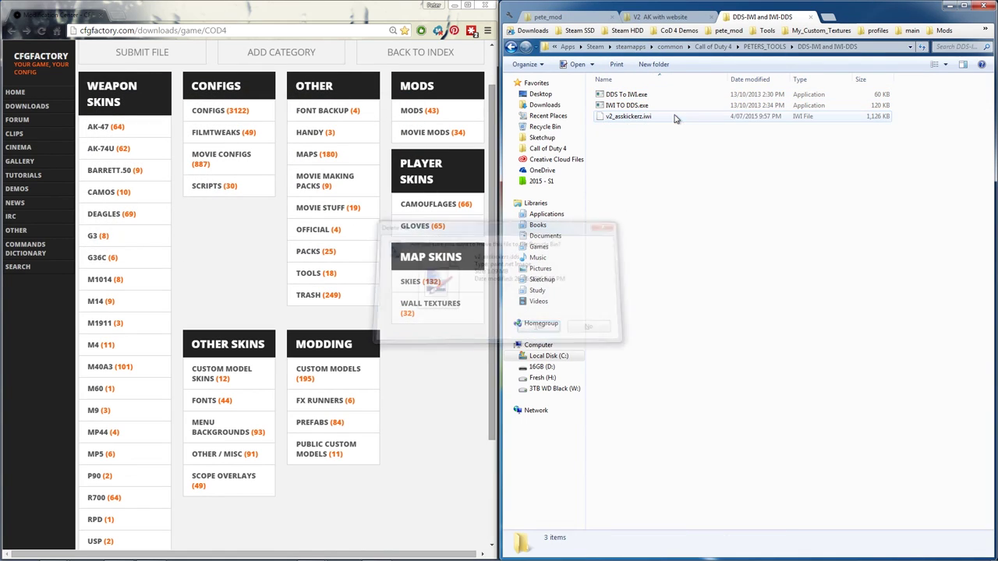
key("Return")
left_click_drag(655, 123, 700, 189)
left_click(505, 235)
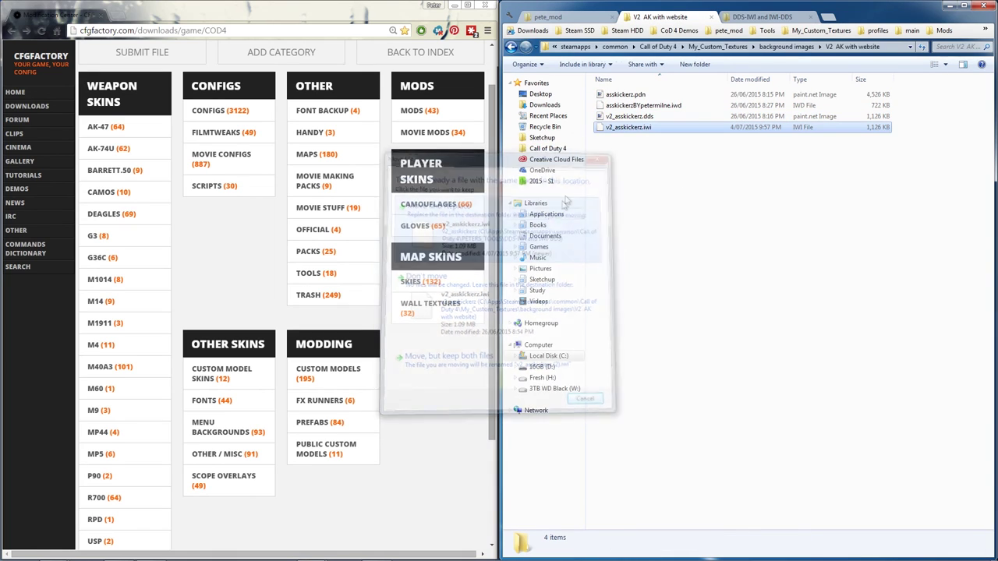
Duplicate v2_asskickerz.iwi in the same folder and rename the copy bg_front2.iwi
key("ctrl+c")
key("ctrl+v")
left_click(685, 119)
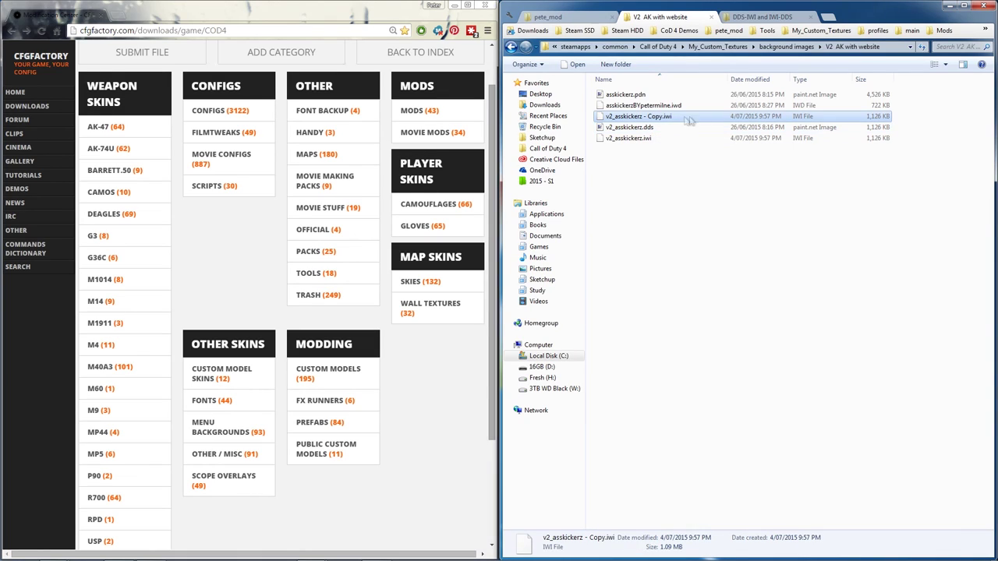
left_click(662, 119)
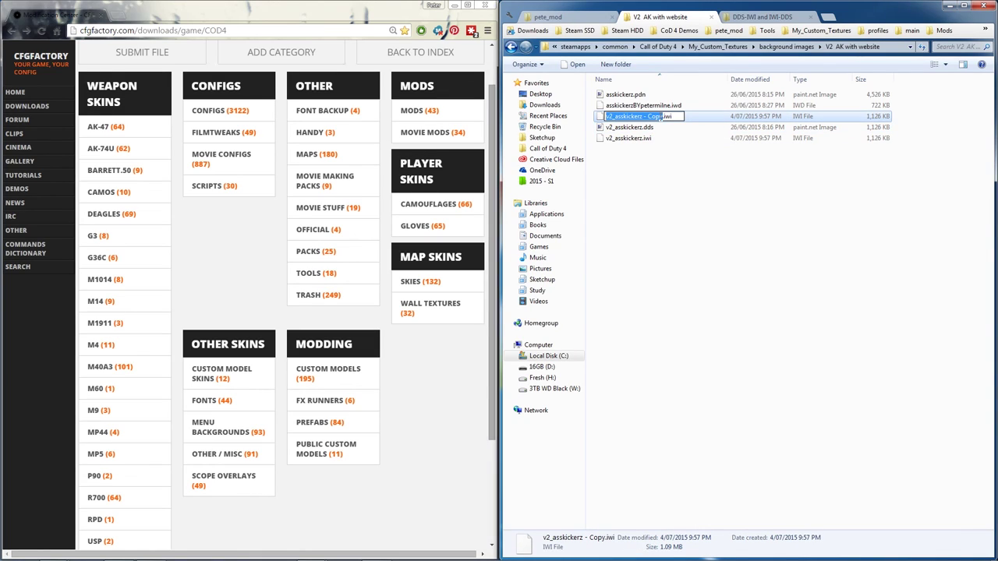
type("bg_front2")
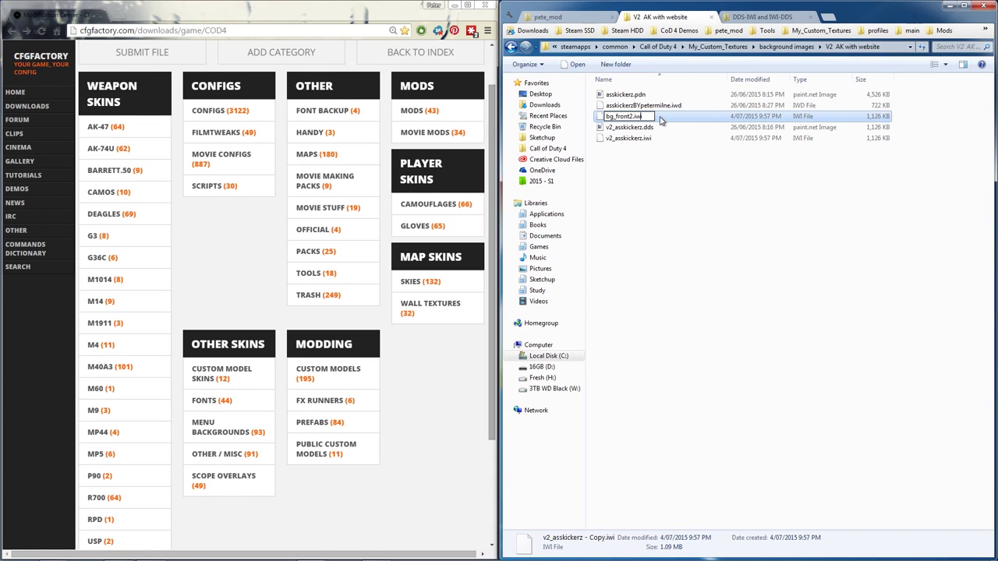
key("Return")
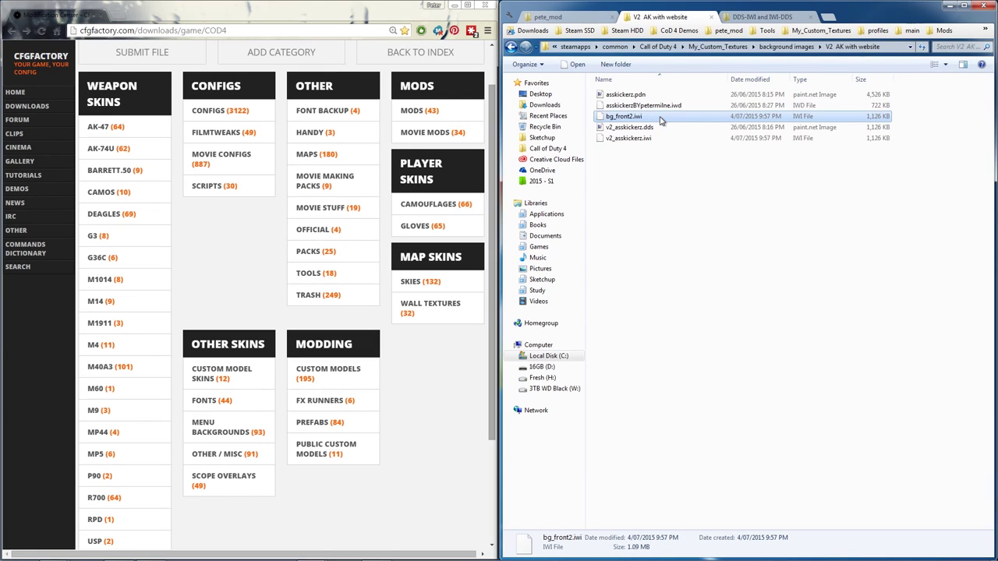
Create a new folder named images in the V2 AK with website folder and move bg_front2.iwi into it
left_click(653, 165)
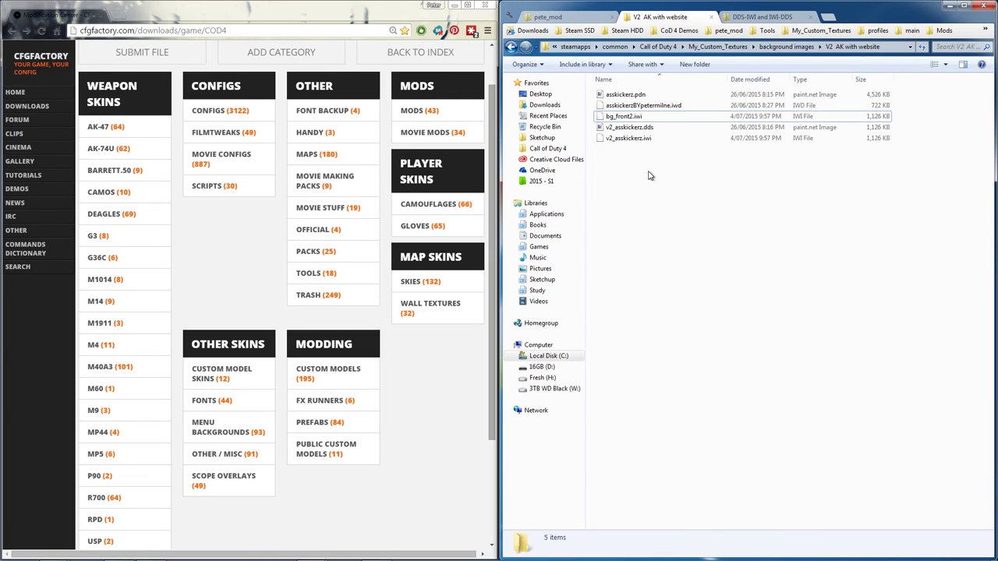
key("ctrl+shift+n")
type("omages")
key("Return")
left_click_drag(622, 128, 617, 100)
Compress the images folder into a ZIP archive with PeaZip
left_click(616, 98)
right_click(614, 96)
mouse_move(642, 126)
left_click(772, 148)
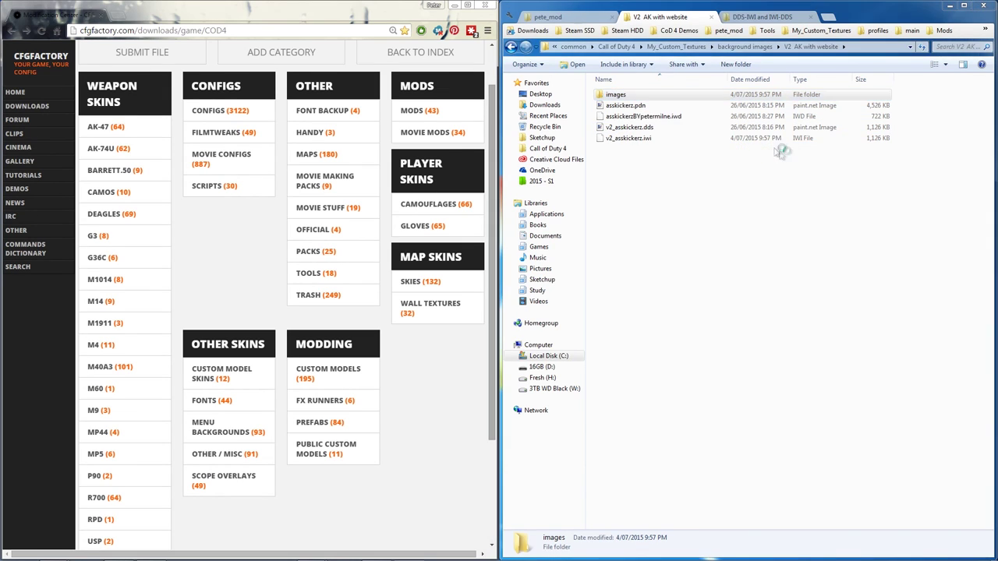
left_click(614, 352)
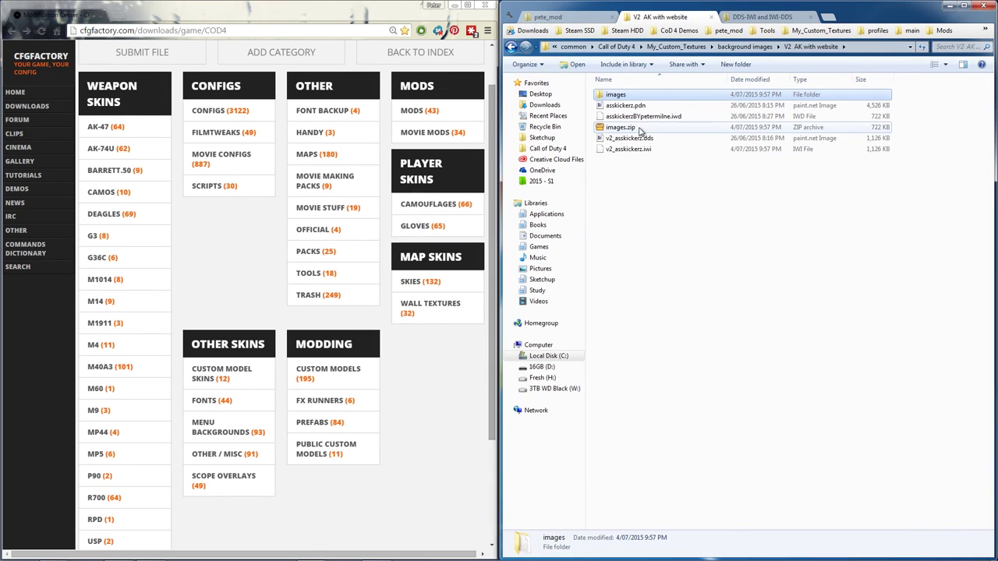
Rename images.zip as backgroundbyPeter.iwd and accept the file extension change
left_click(628, 127)
left_click(628, 128)
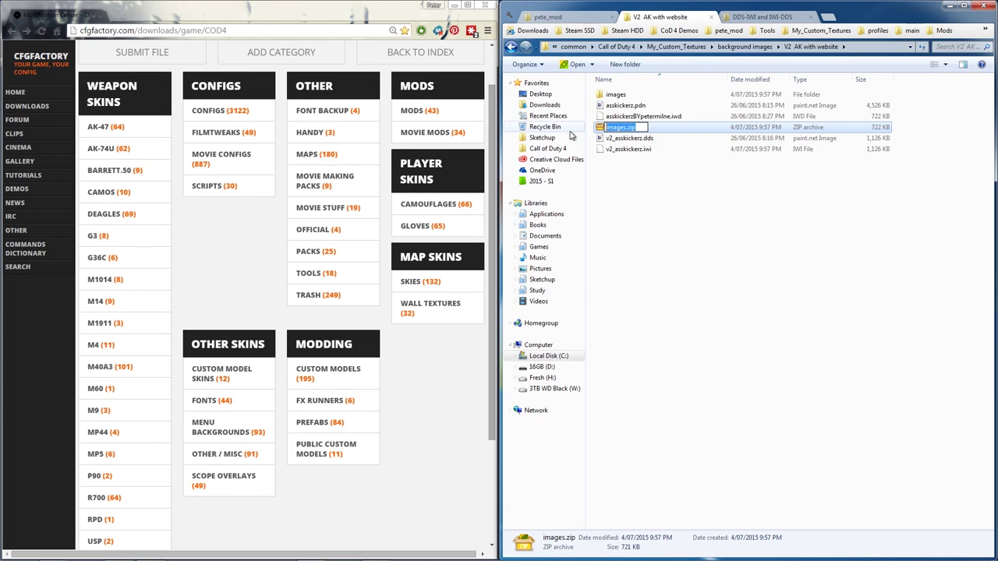
type("backgroundbyPeter.iwd")
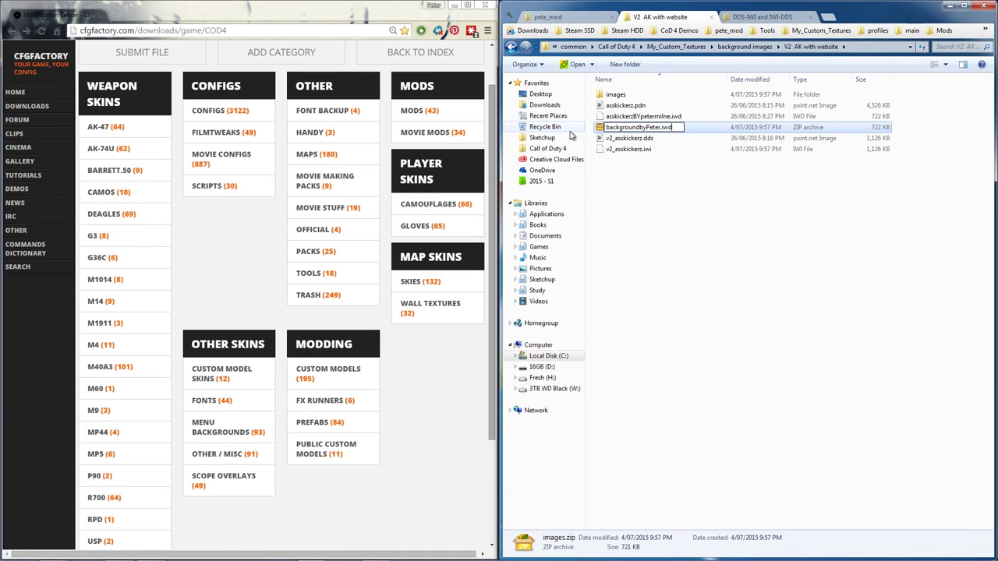
key("Return")
key("Return")
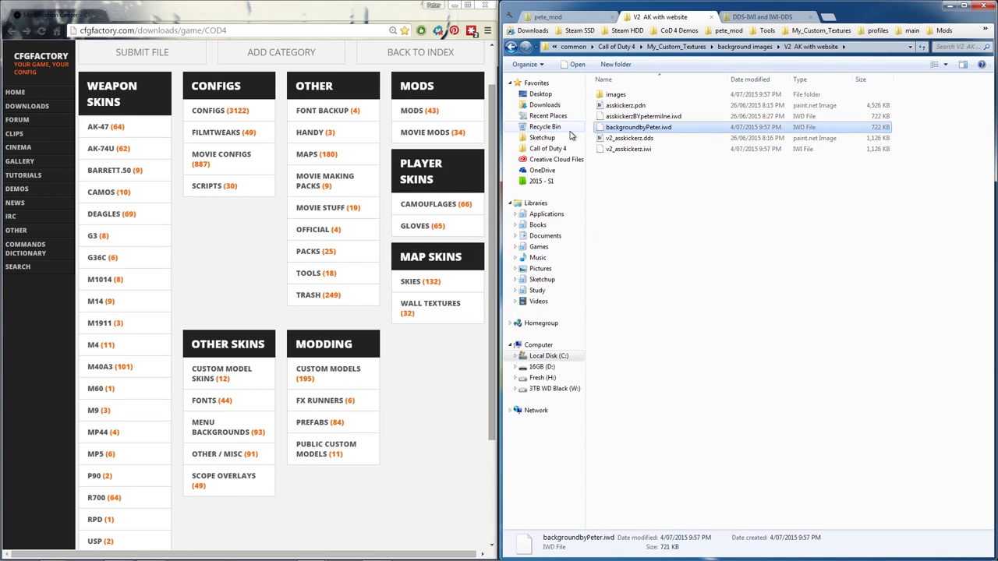
Copy backgroundbyPeter.iwd and open the pete_mod folder, selecting the existing background IWD file there
right_click(660, 134)
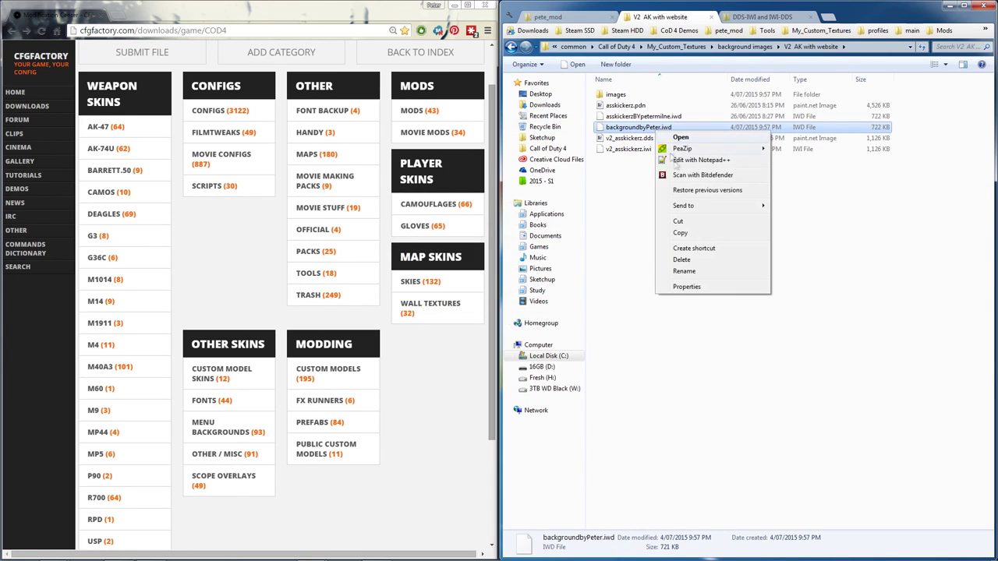
left_click(692, 232)
left_click(571, 19)
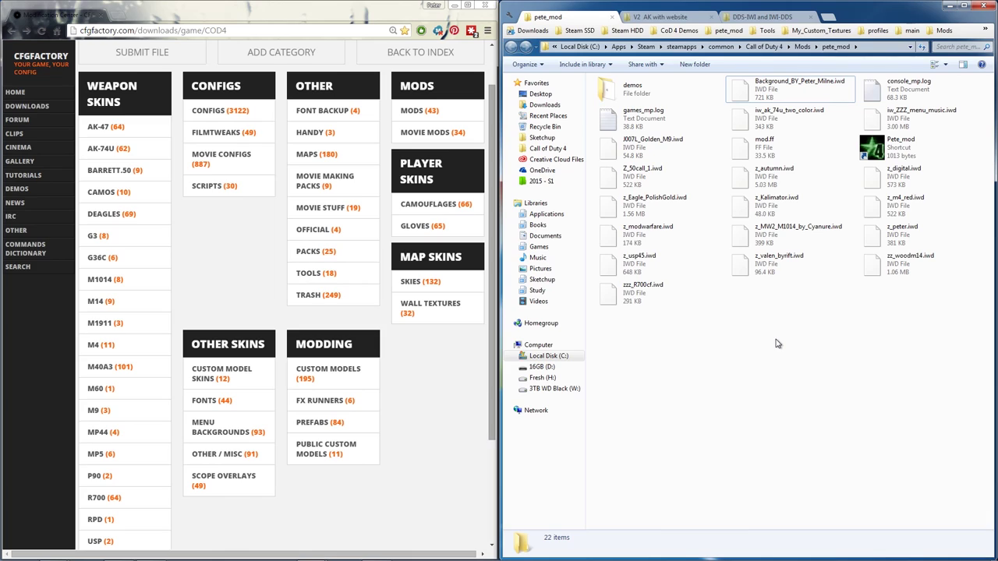
left_click(789, 89)
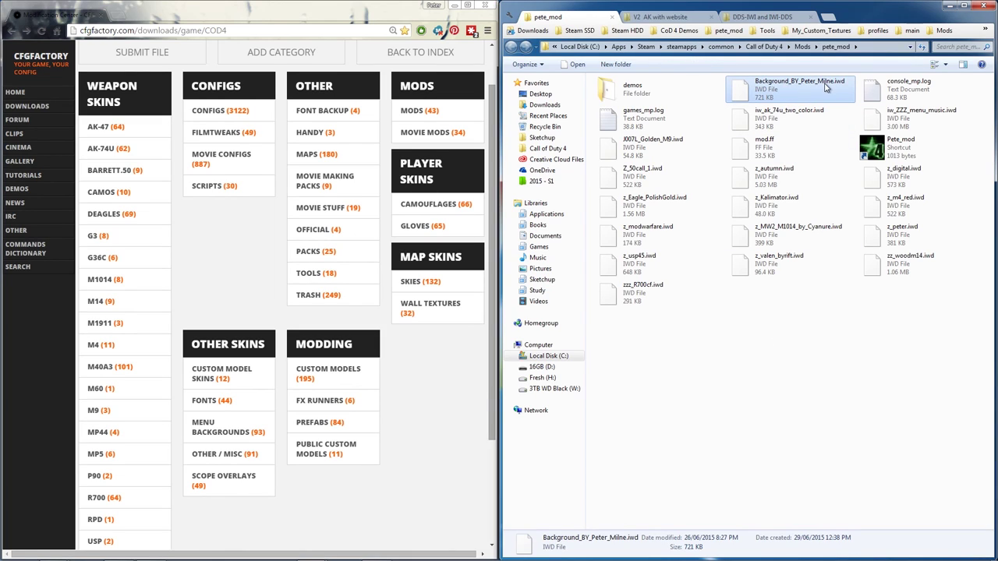
Inspect the background - music folder: bg_front2.iwi inside images and HGW_Gameshell_v10.mp3 inside sound\music
left_click(716, 20)
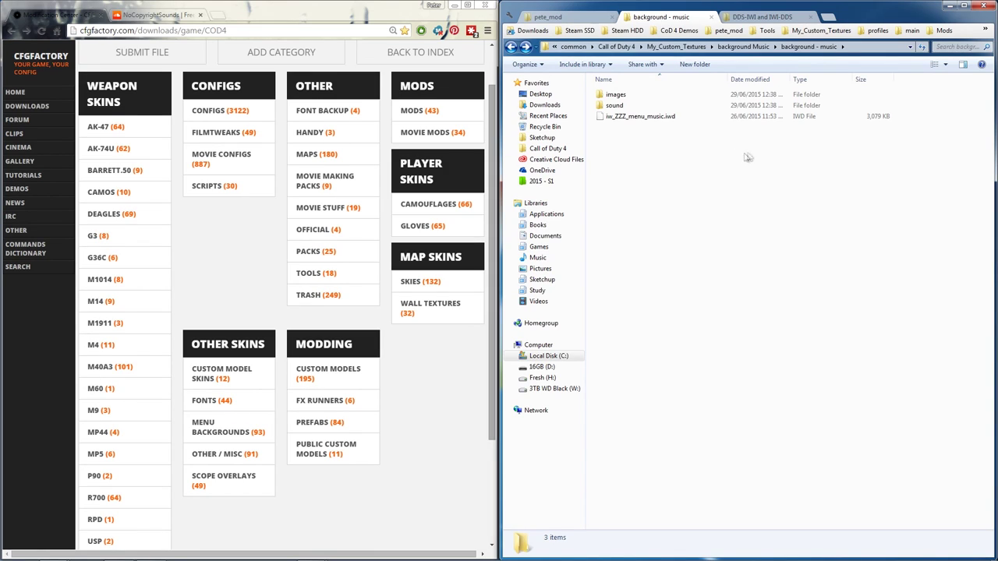
left_click(628, 95)
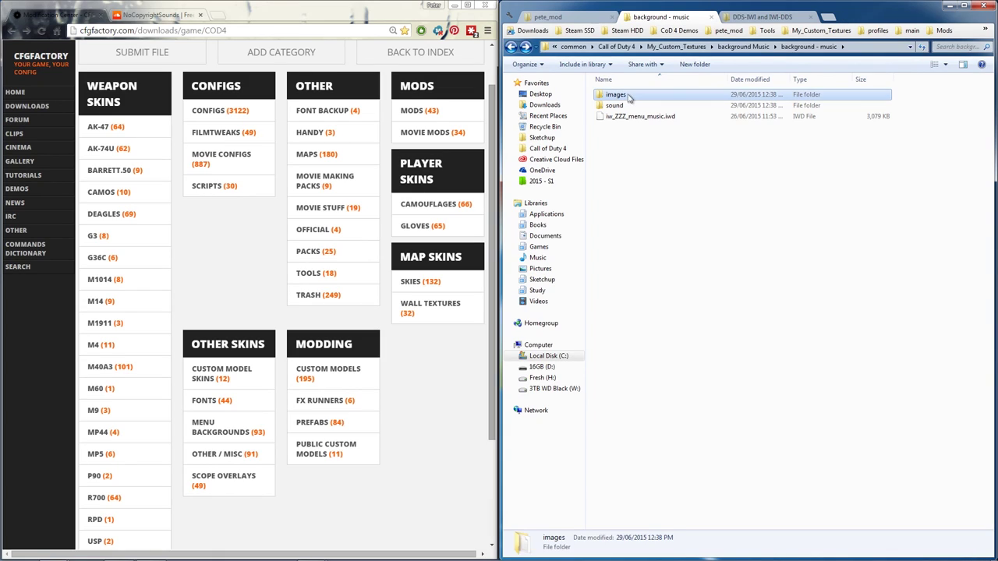
left_click(633, 105)
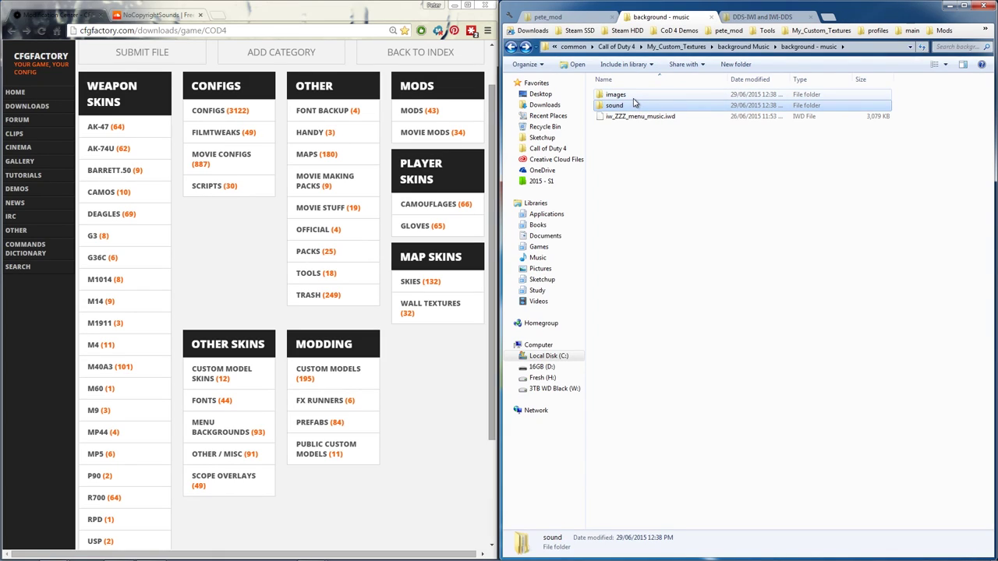
double_click(635, 96)
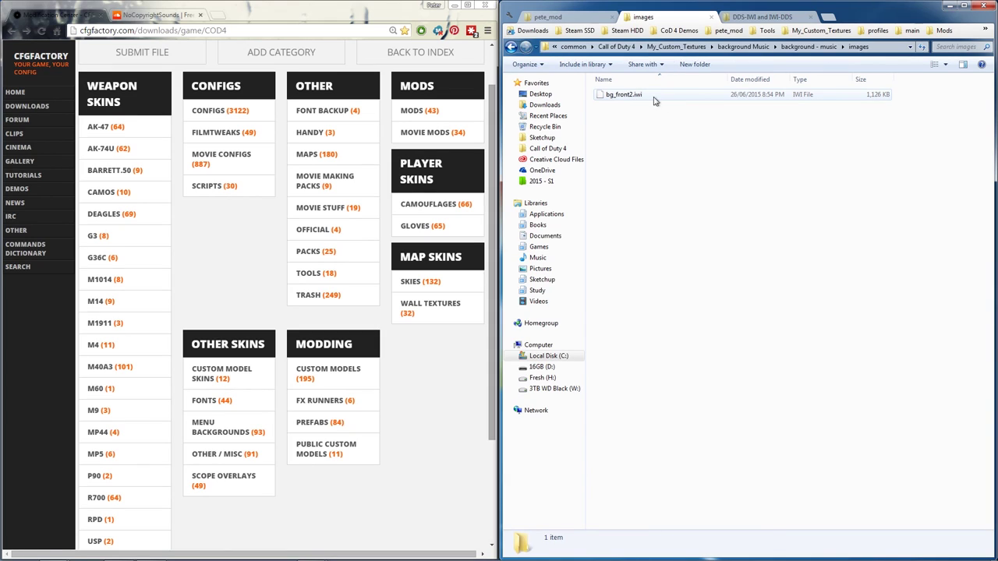
left_click(638, 96)
key("BackSpace")
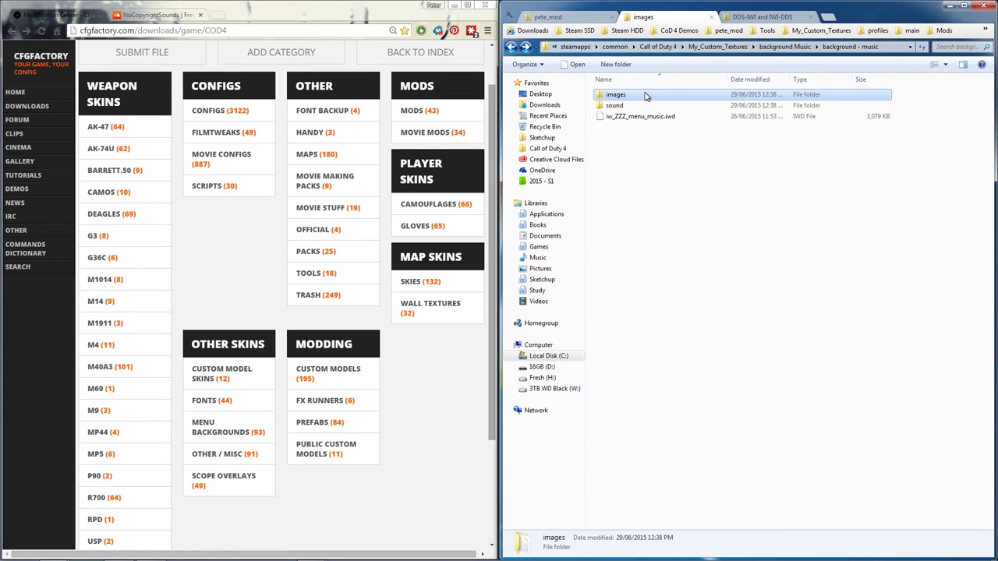
double_click(647, 106)
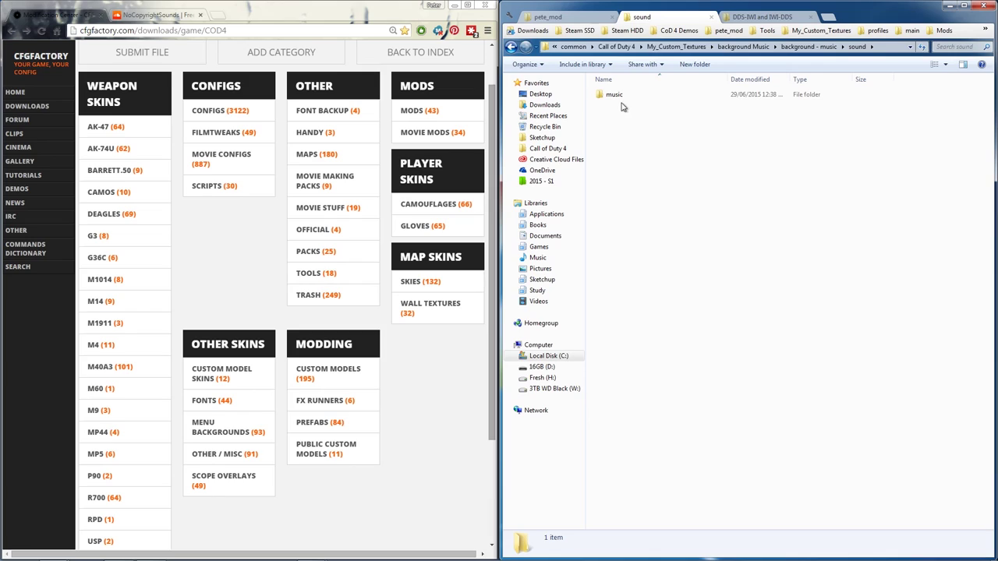
double_click(625, 100)
left_click(648, 94)
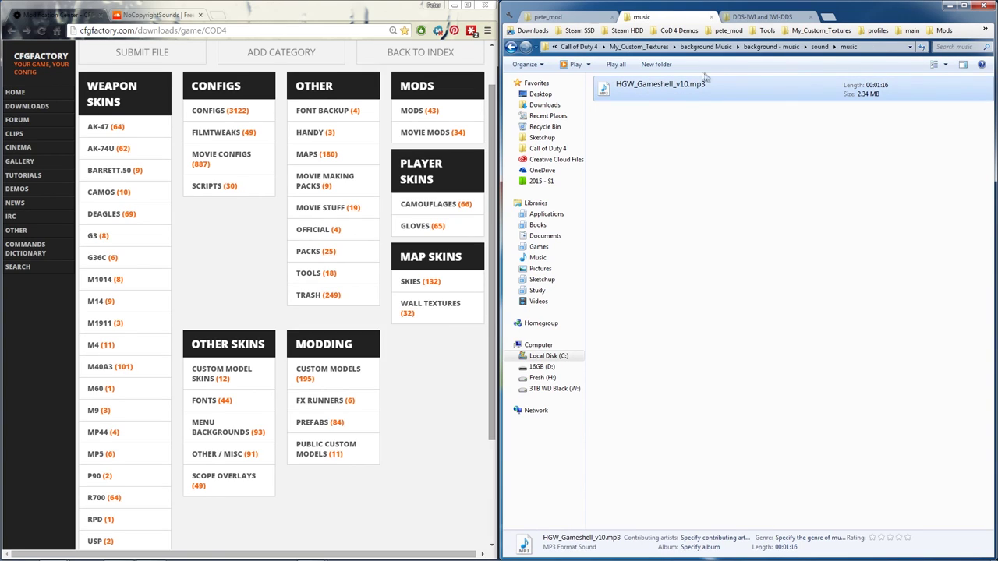
Switch to the NoCopyrightSounds page on SoundCloud, briefly play and pause the track You, and view the channel's profile header
left_click(156, 14)
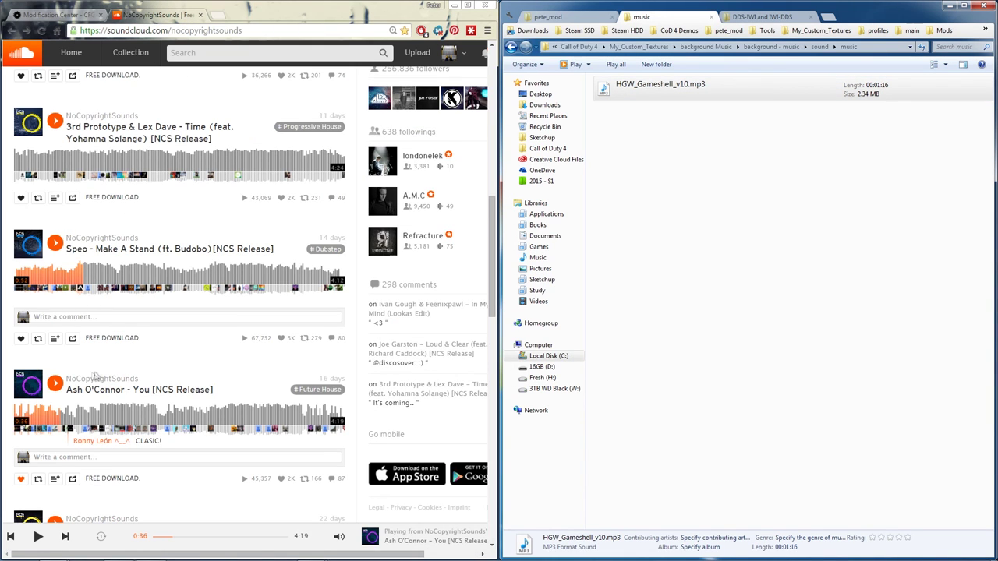
left_click(56, 383)
left_click(55, 383)
scroll(56, 383, "up", 15)
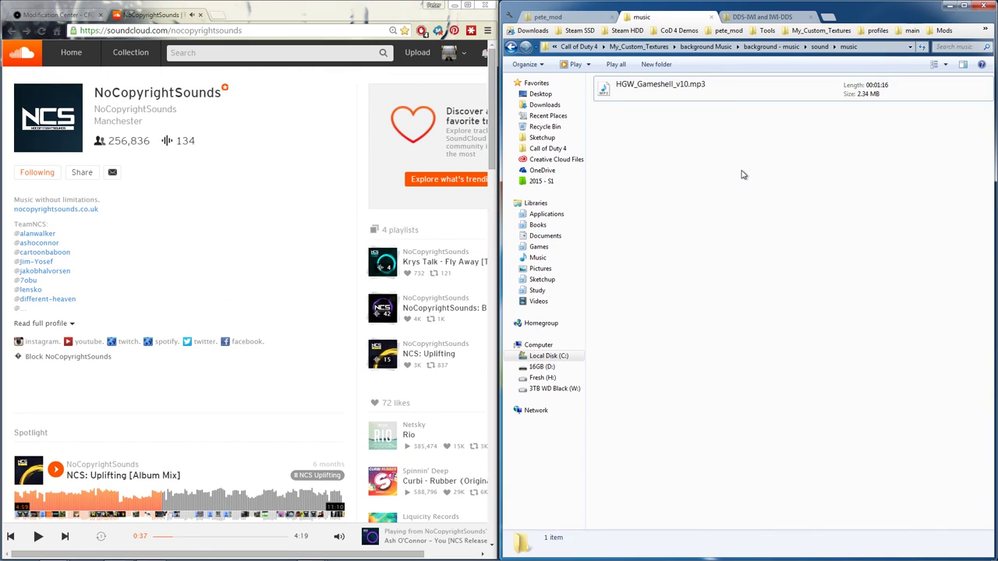
Check the details of HGW_Gameshell_v10.mp3 and return to the background - music folder to select iw_ZZZ_menu_music.iwd
left_click(743, 175)
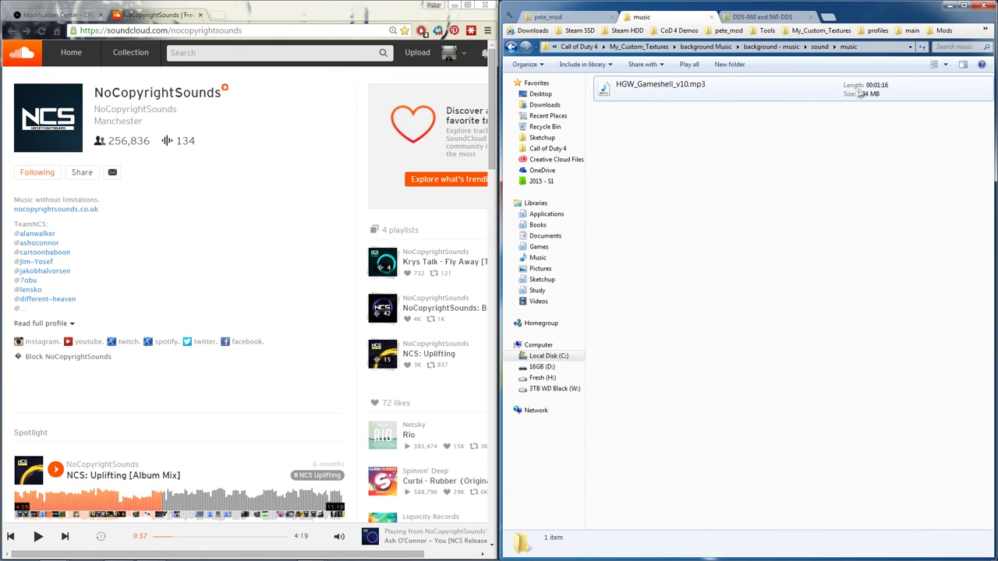
left_click(648, 87)
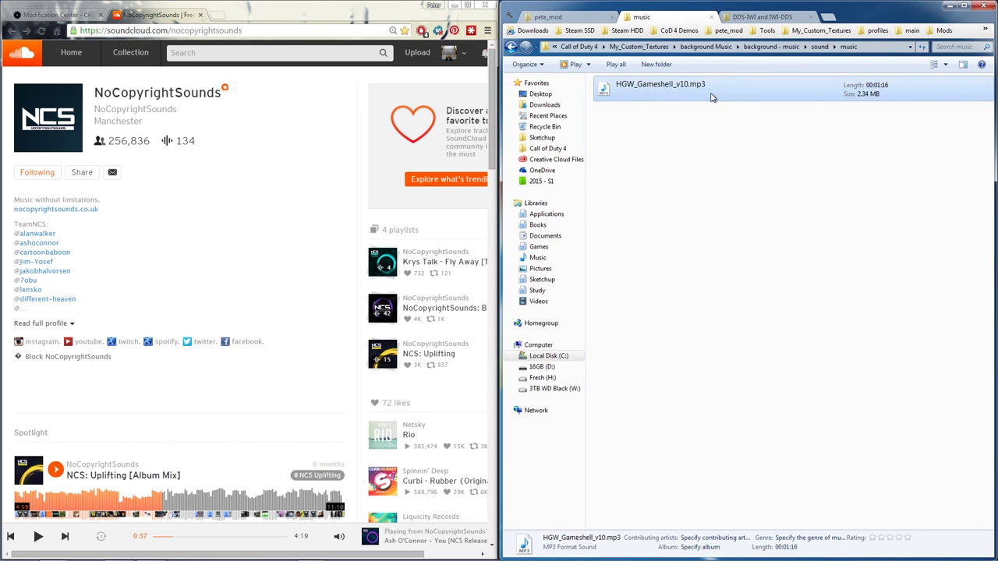
left_click(682, 138)
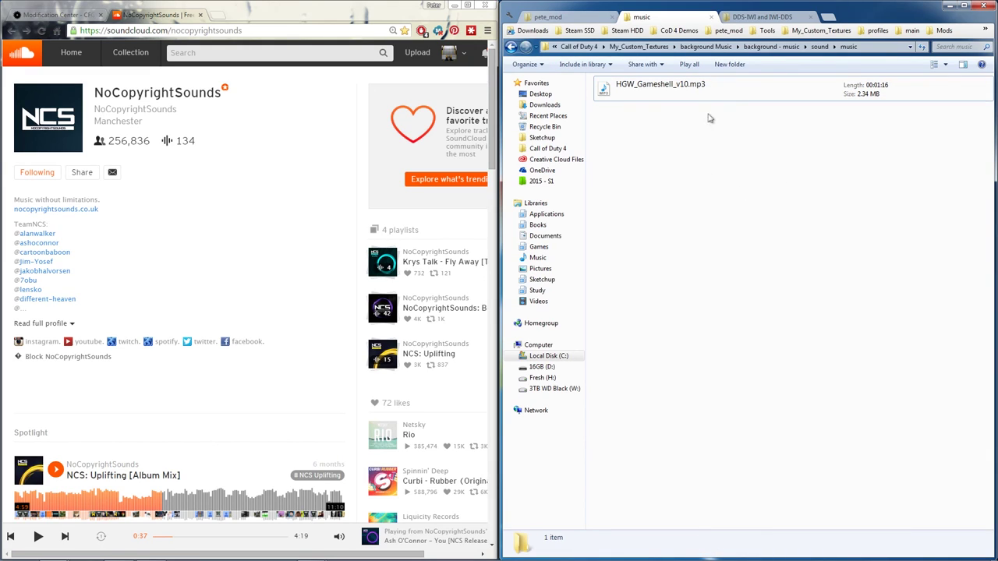
key("BackSpace")
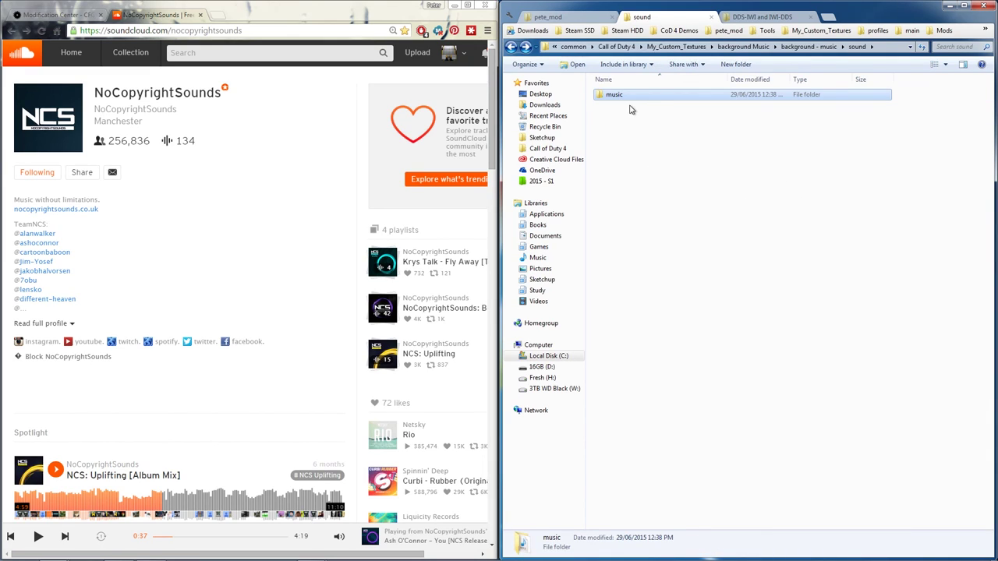
key("BackSpace")
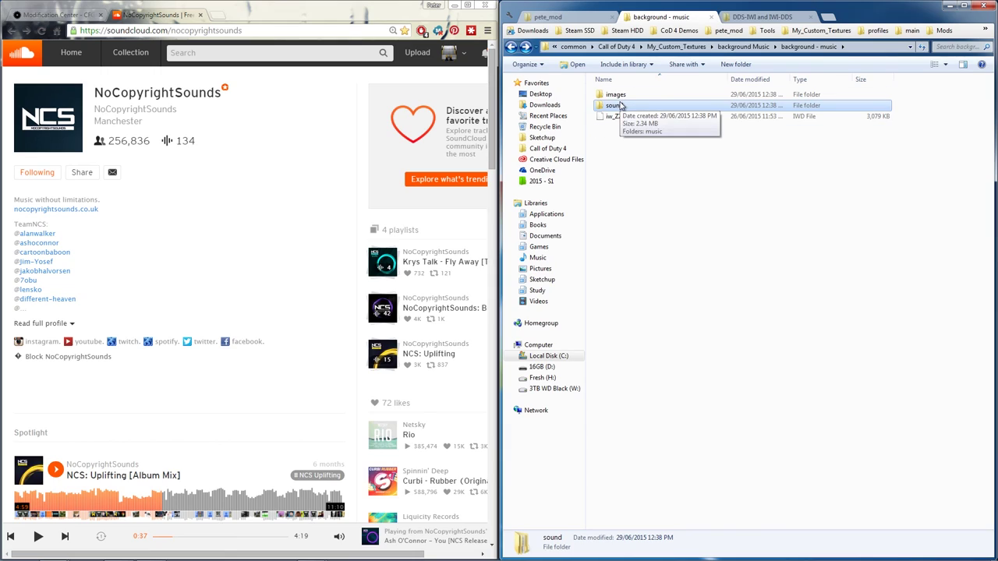
left_click(616, 95)
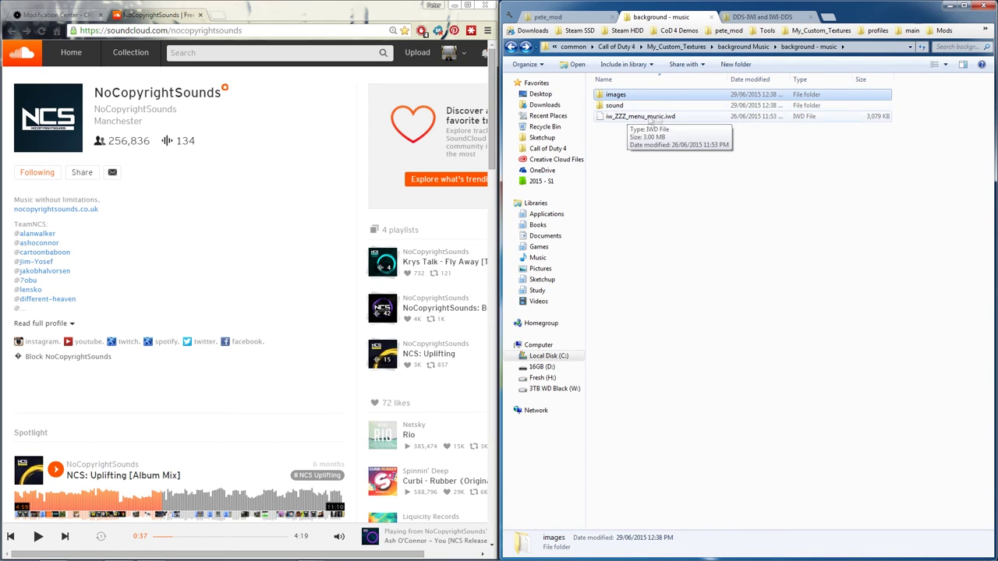
left_click(649, 121)
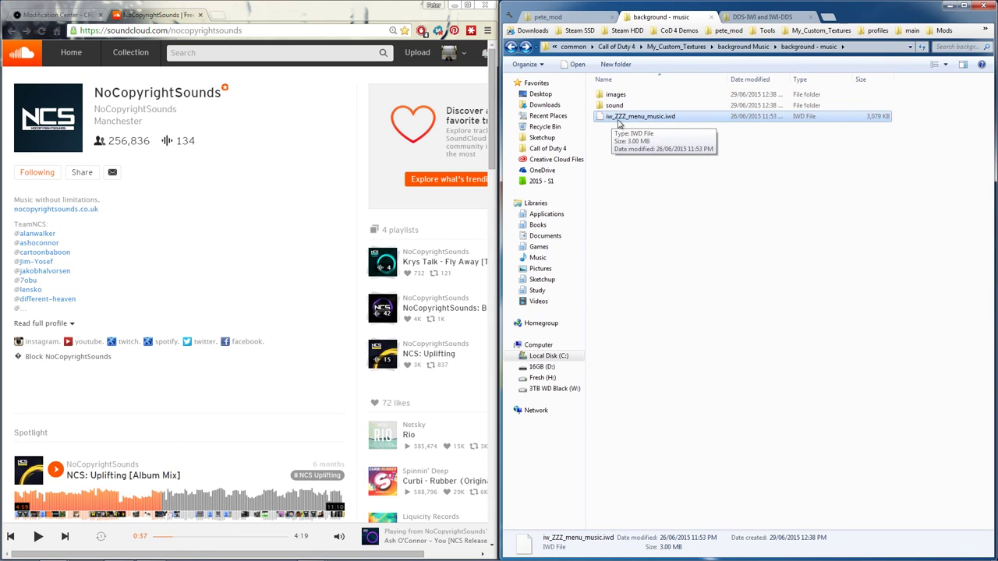
Duplicate iw_ZZZ_menu_music.iwd in the same folder
left_click(670, 119)
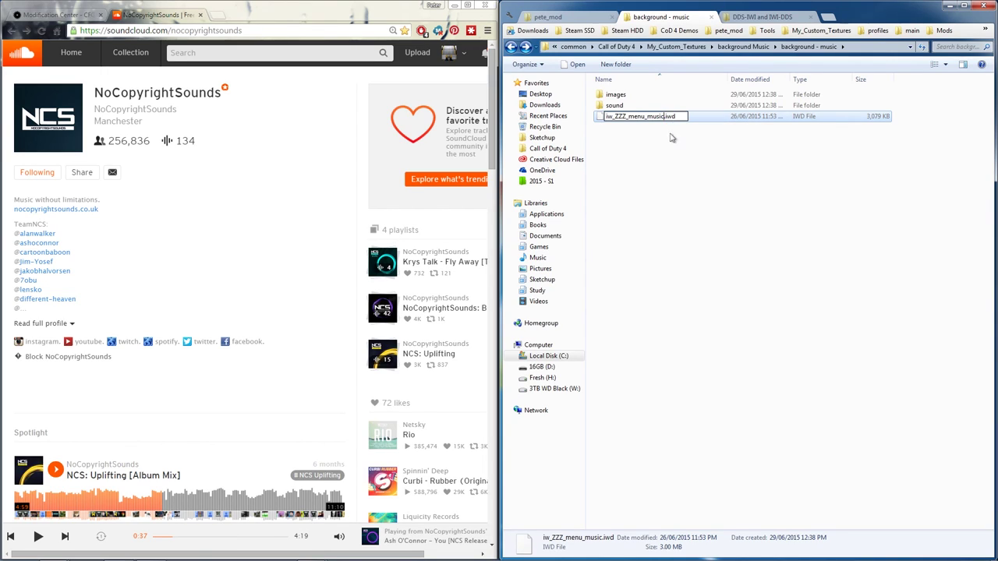
left_click(673, 126)
left_click(673, 126)
key("ctrl+c")
key("ctrl+v")
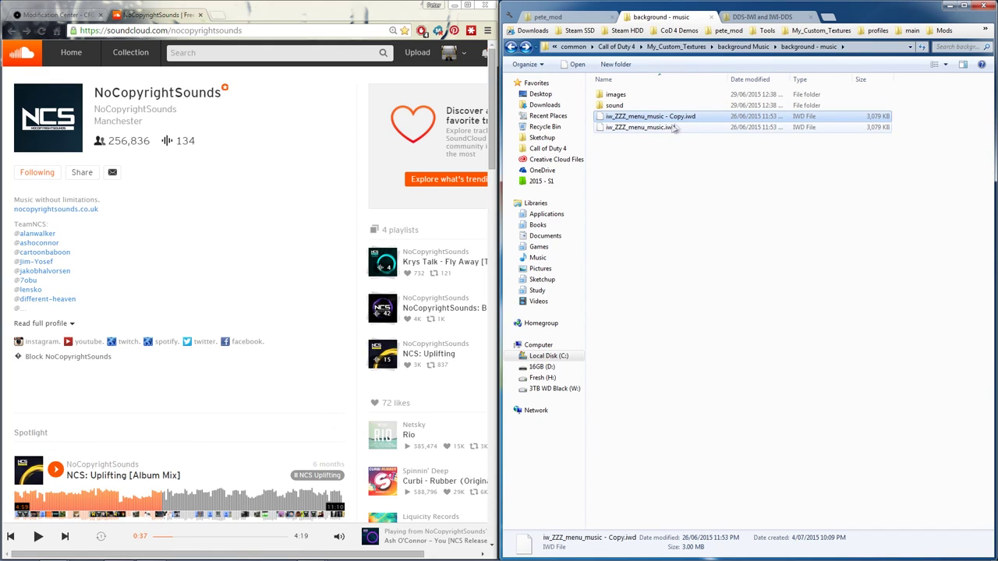
Rename the copied IWD file as iw_ZZZ_menu_music - Copy.zip and accept the file extension change
key("F2")
key("BackSpace")
key("BackSpace")
key("BackSpace")
key("BackSpace")
type(".zip")
key("Return")
key("Return")
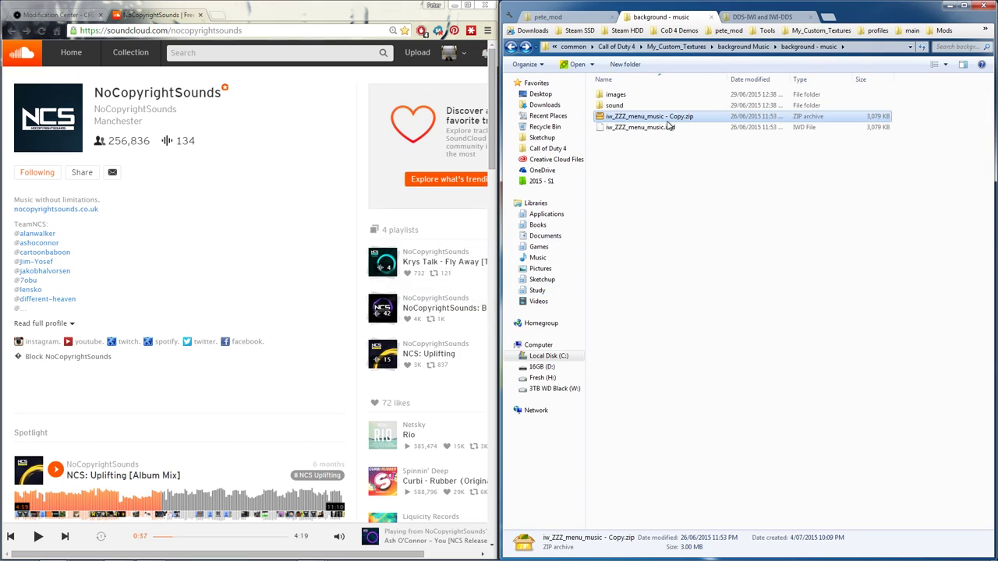
Open iw_ZZZ_menu_music - Copy.zip in PeaZip, inspect its sound\music folder, and close the archive
double_click(679, 117)
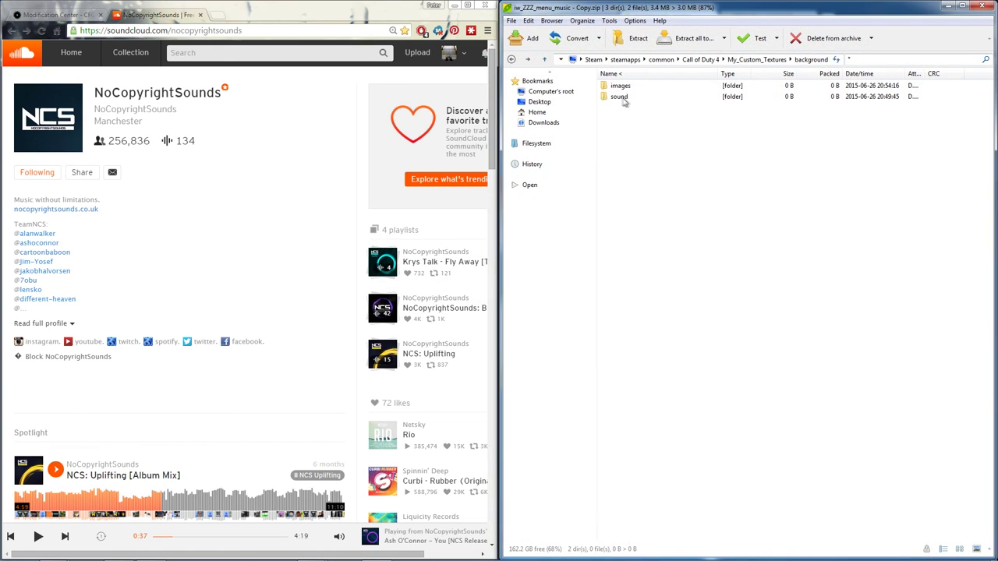
double_click(620, 96)
double_click(620, 87)
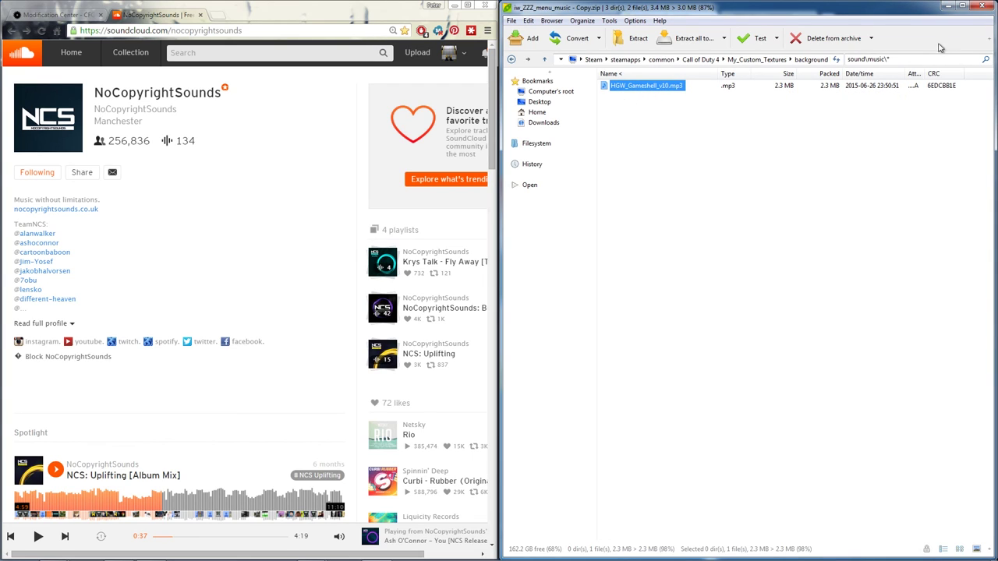
left_click(982, 5)
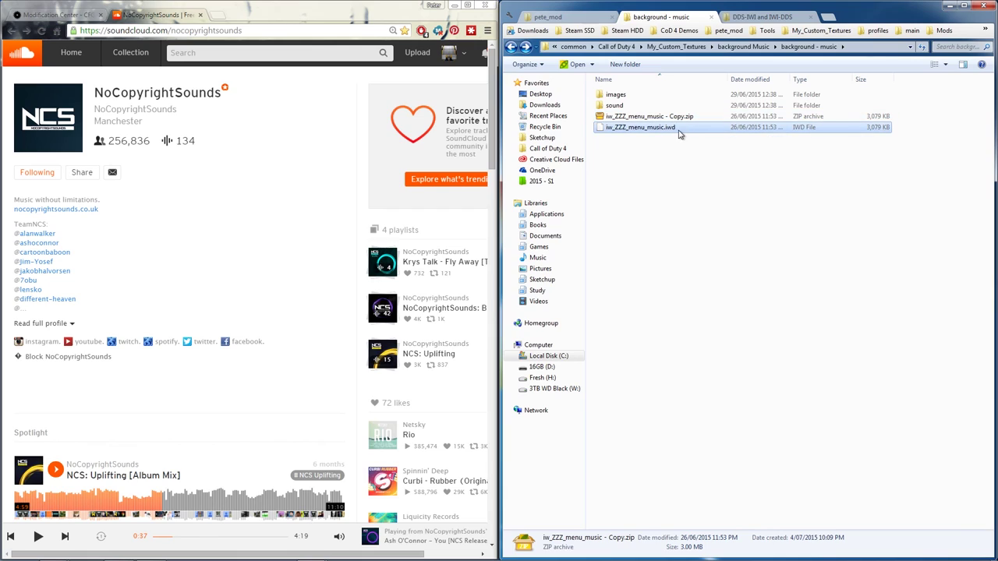
Copy iw_ZZZ_menu_music.iwd and open the pete_mod folder as its destination
right_click(675, 129)
left_click(699, 222)
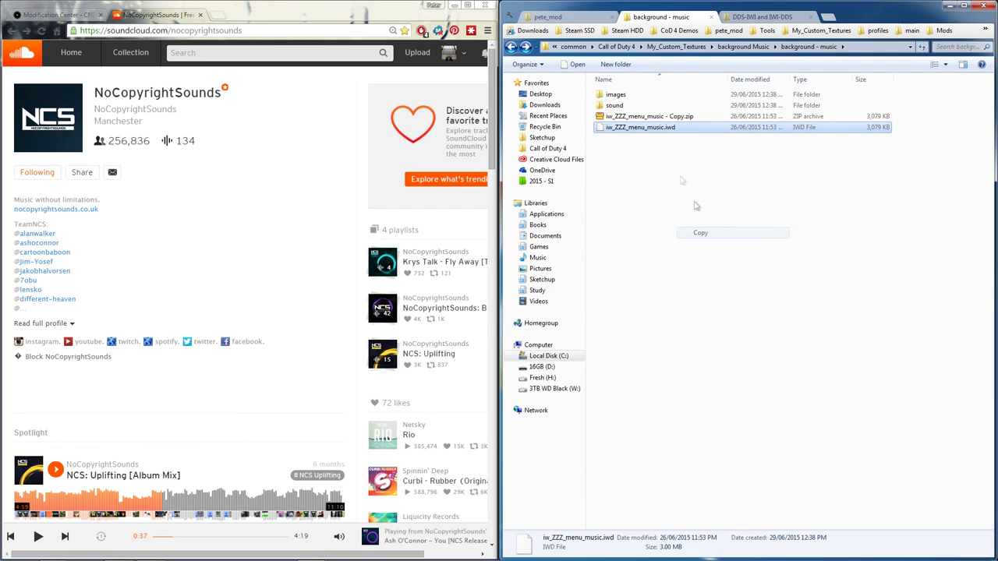
left_click(550, 17)
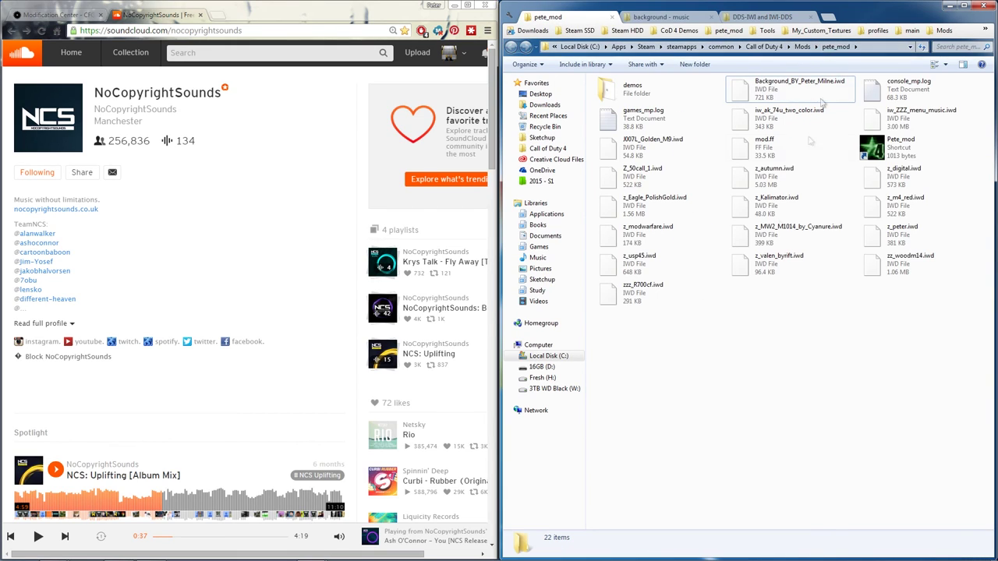
right_click(757, 328)
left_click(741, 355)
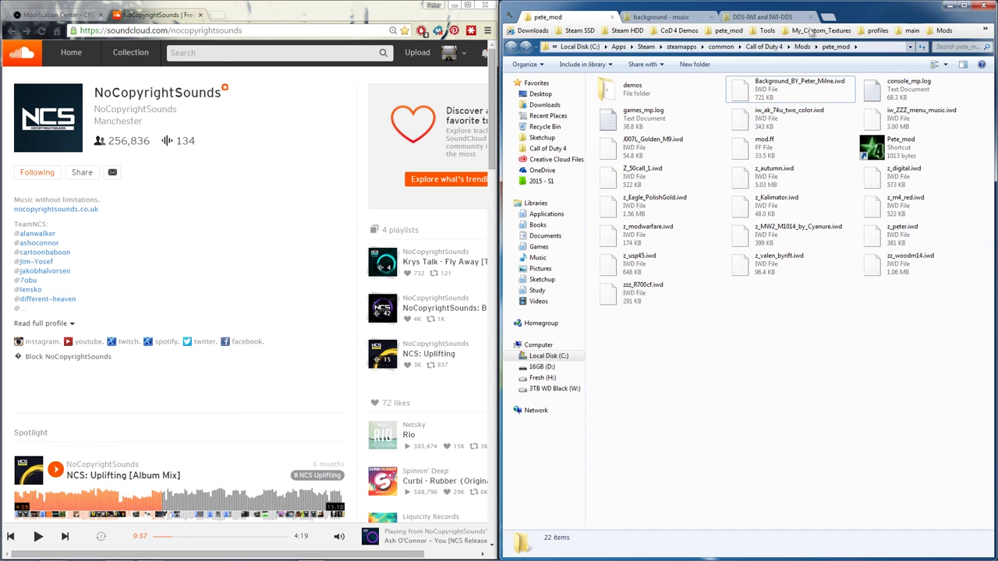